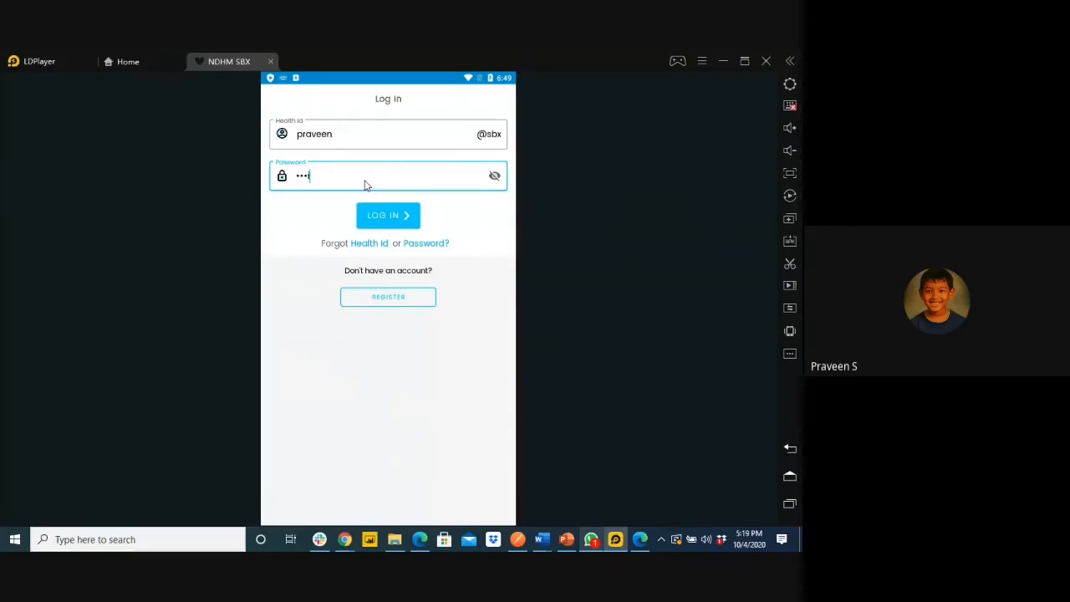
Sign in to the NDHM SBX PHR app with the account password
type("**#")
left_click(384, 215)
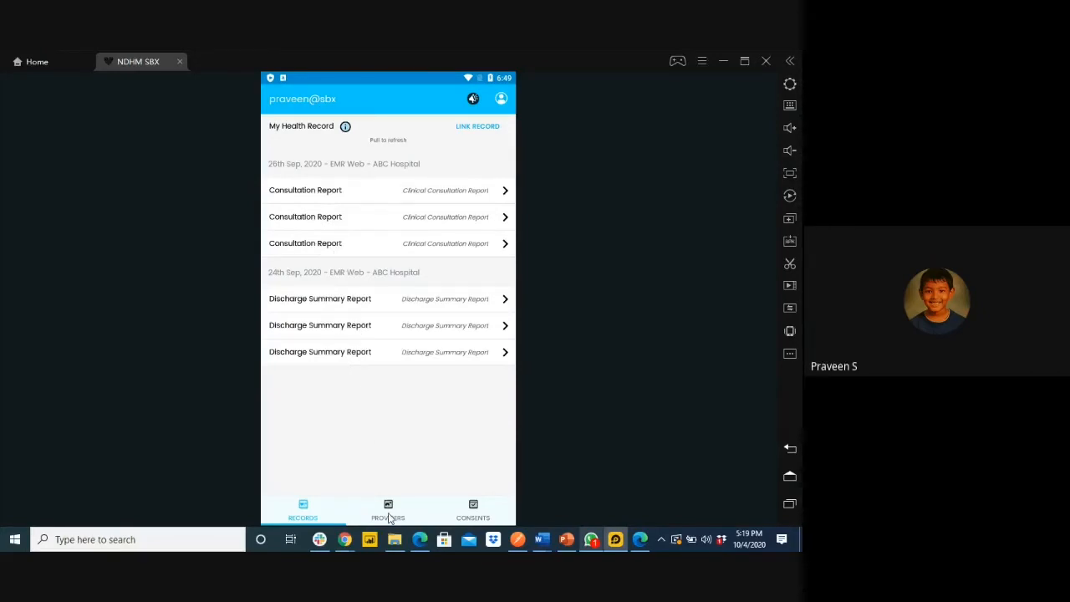
left_click(501, 104)
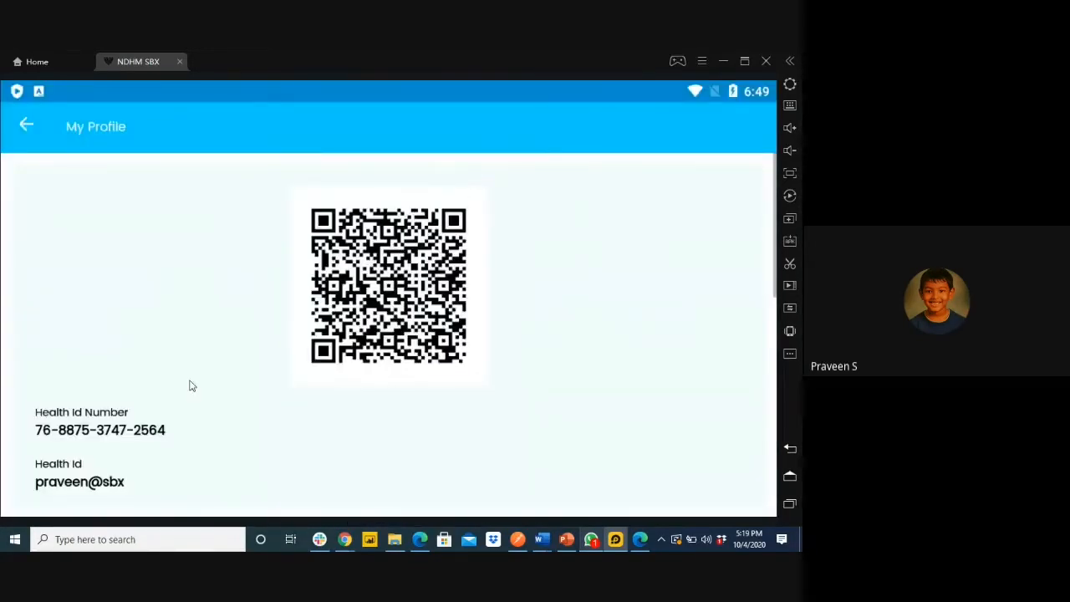
scroll(201, 393, "down", 3)
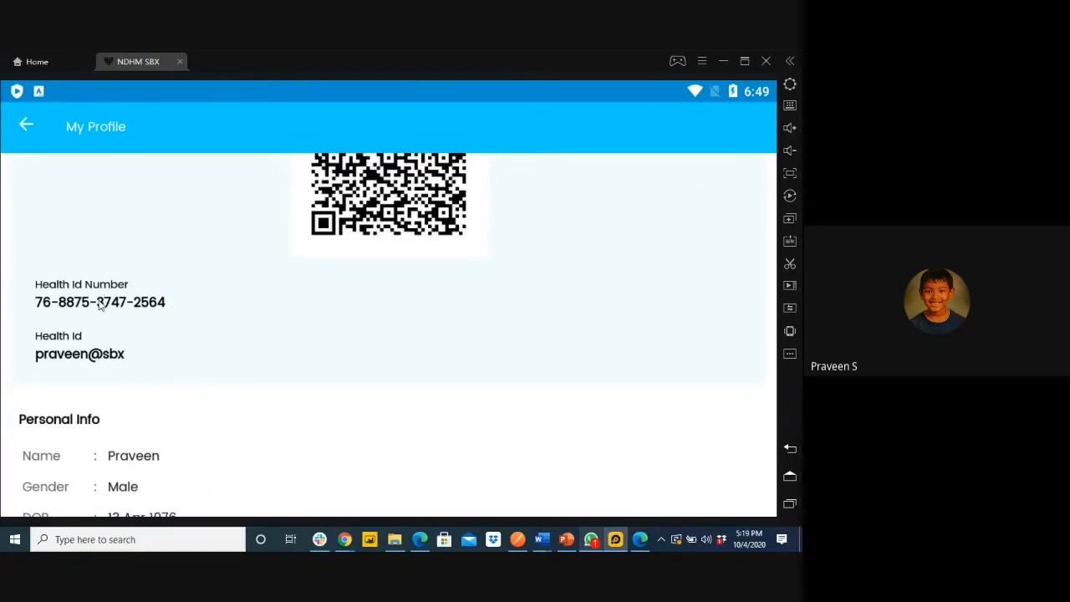
scroll(99, 307, "down", 1)
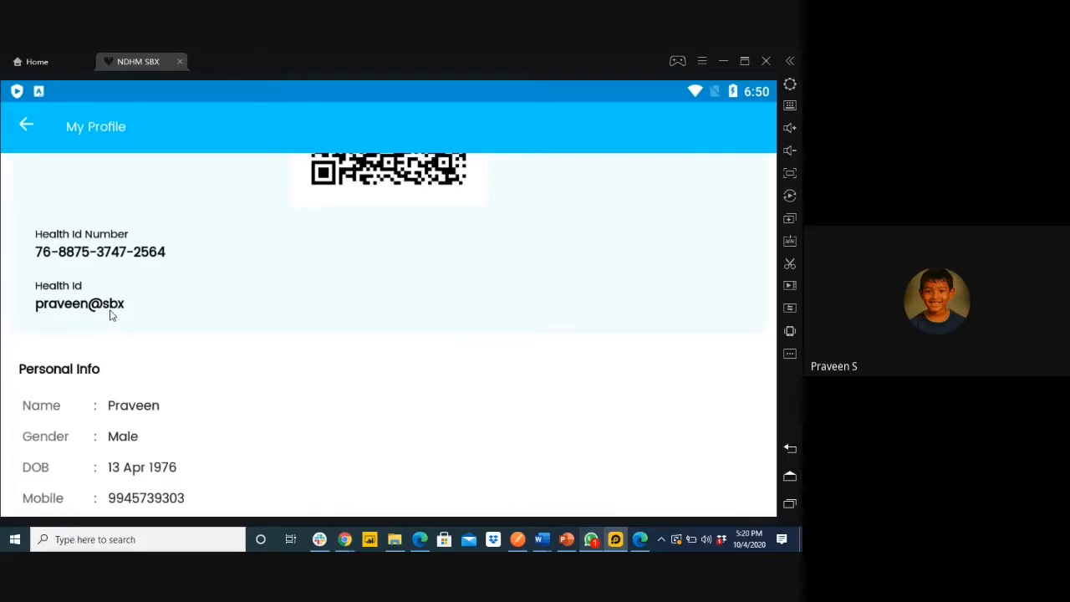
scroll(141, 343, "down", 3)
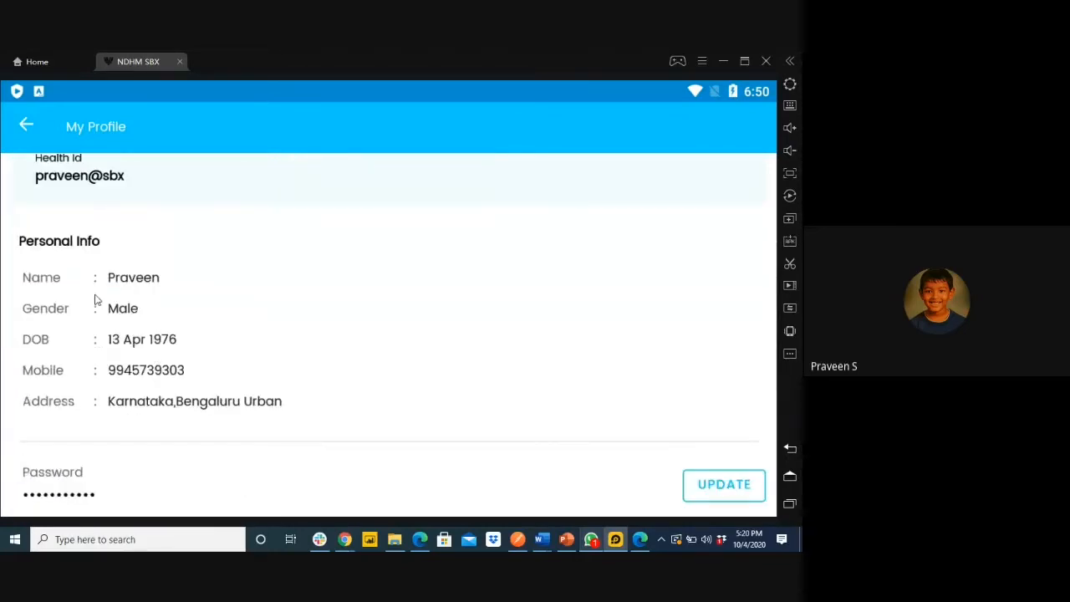
scroll(100, 316, "down", 3)
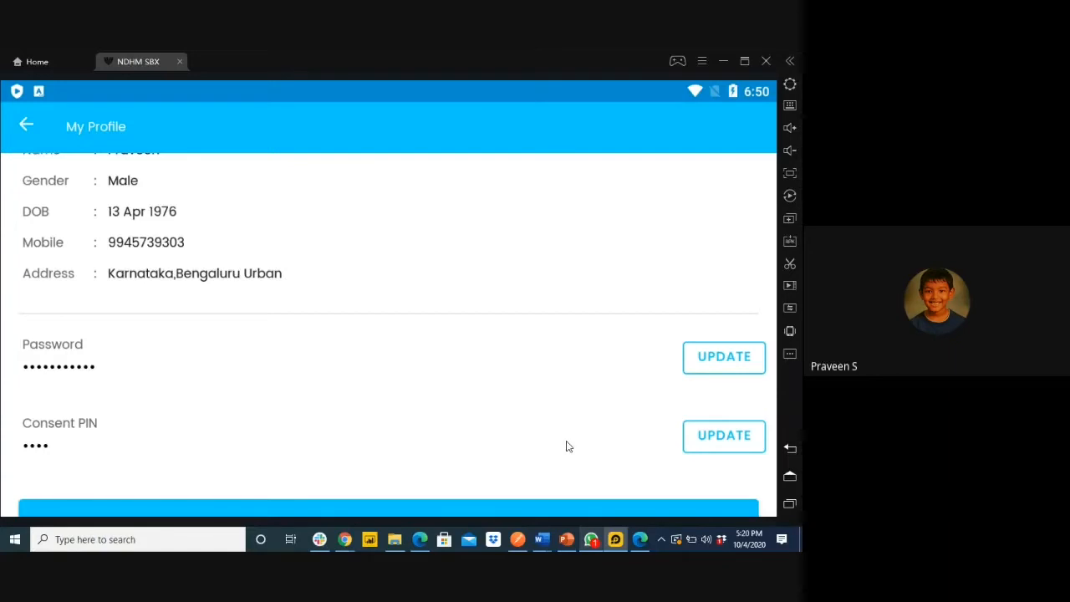
scroll(566, 447, "down", 1)
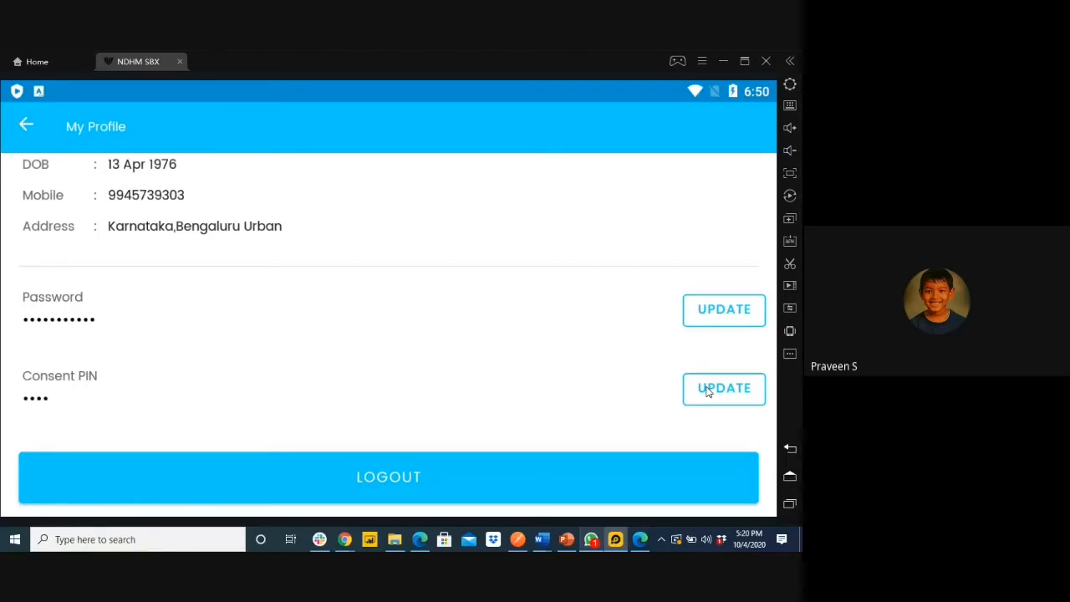
left_click(707, 390)
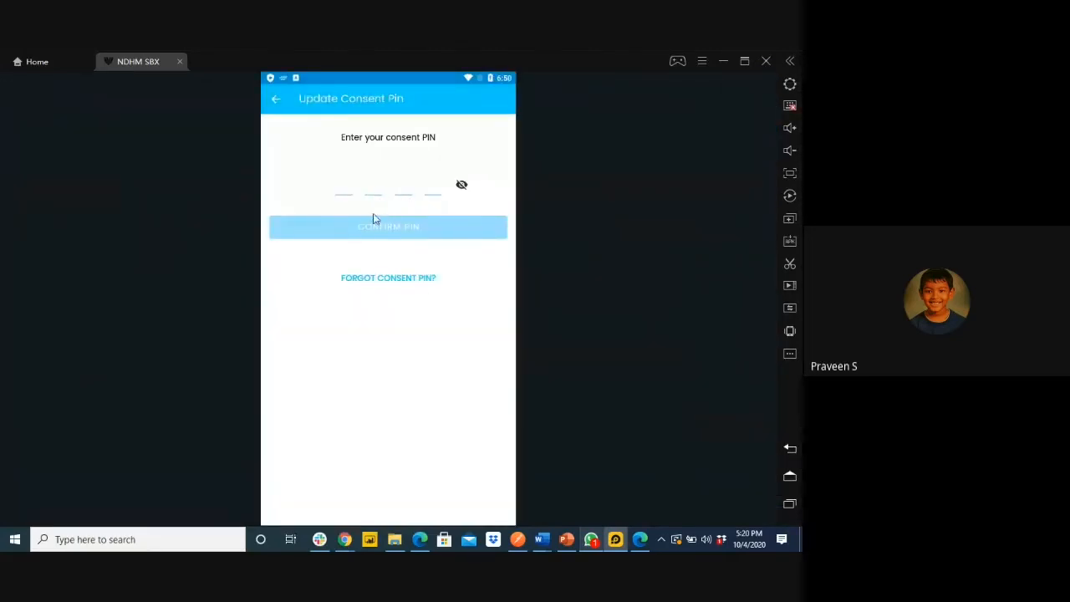
left_click(275, 102)
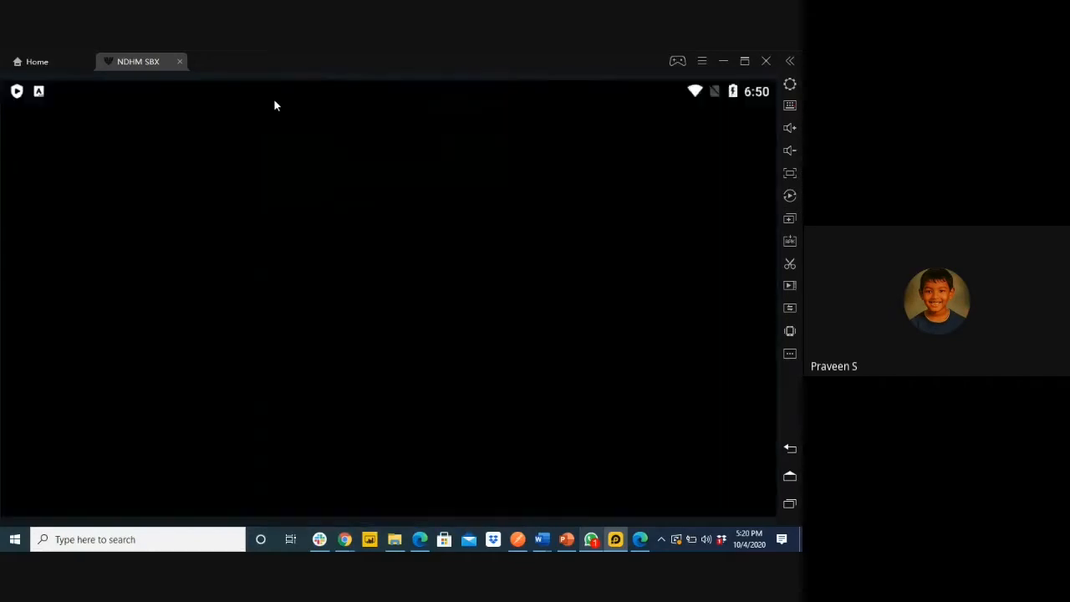
scroll(409, 422, "up", 2)
scroll(409, 426, "up", 4)
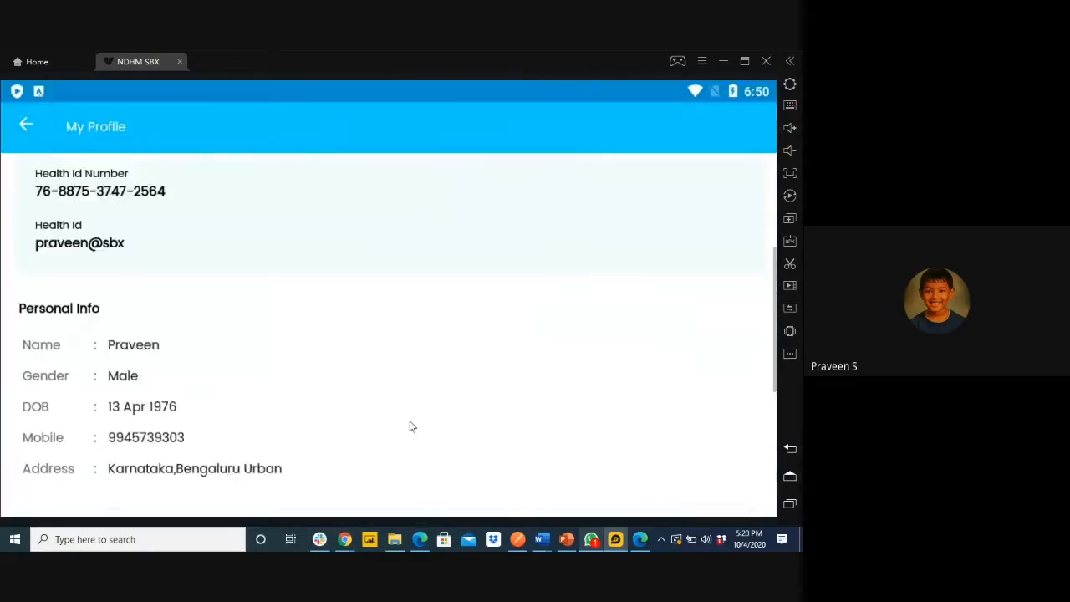
left_click(26, 124)
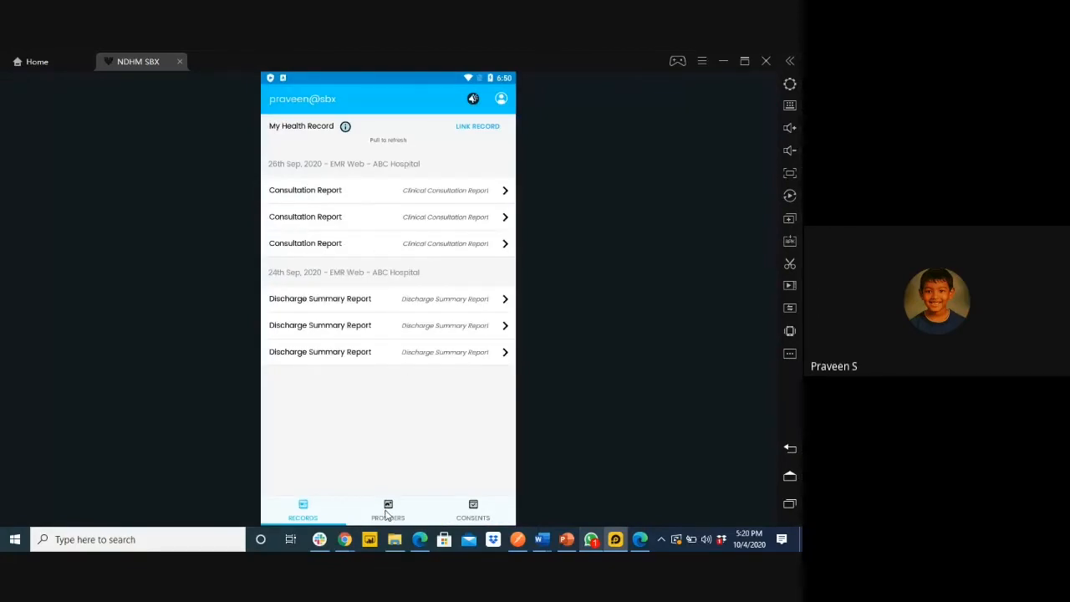
left_click(389, 506)
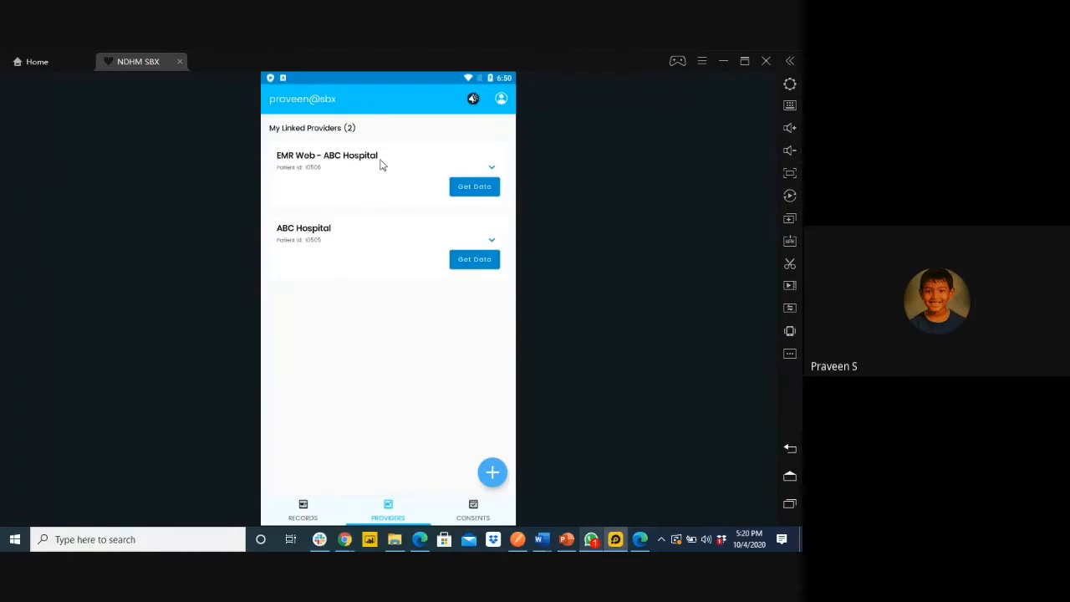
left_click(471, 512)
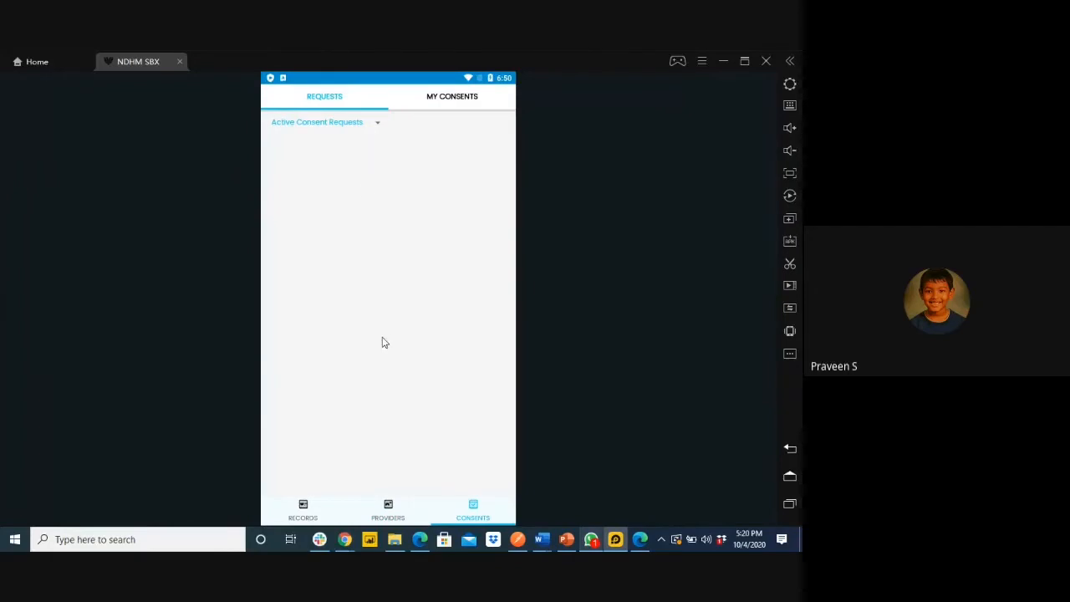
left_click(309, 510)
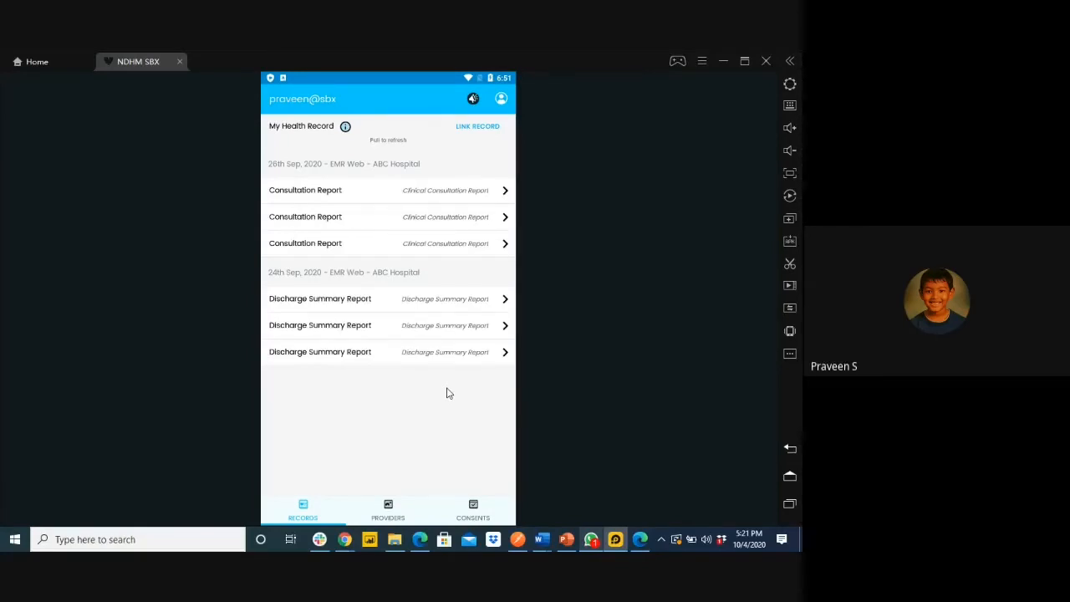
left_click(420, 540)
End the slide presentation and fill the EMR login form with the saved user ID
left_click(210, 353)
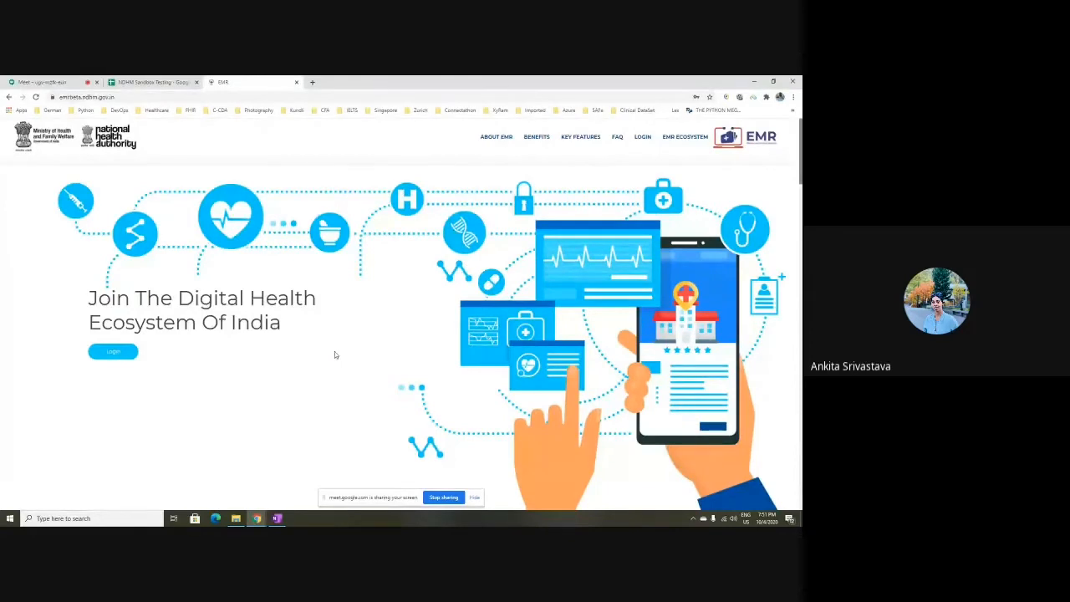
left_click(113, 352)
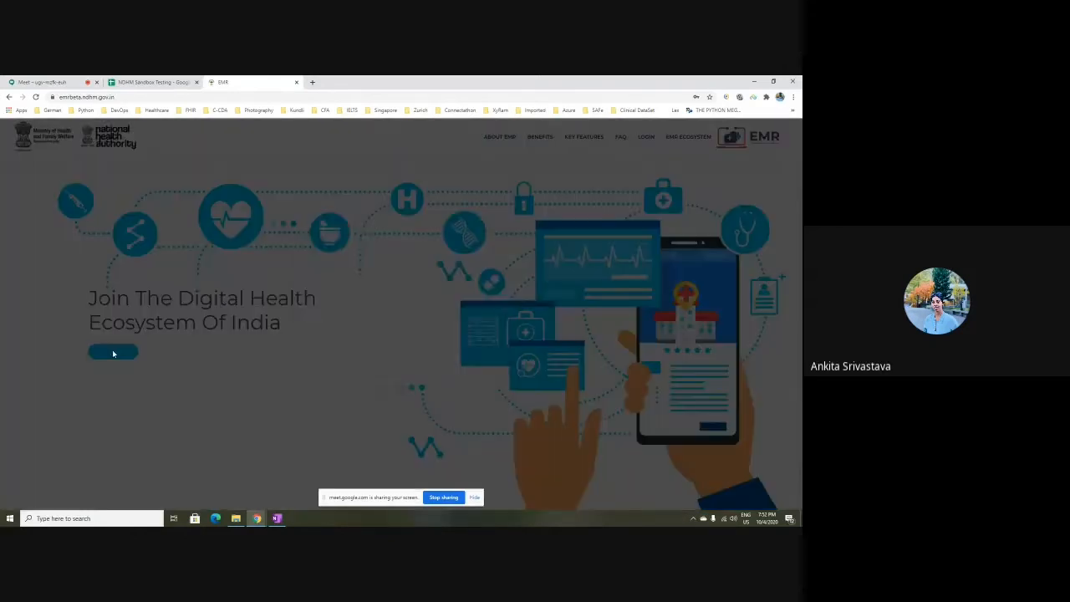
left_click(373, 318)
left_click(372, 344)
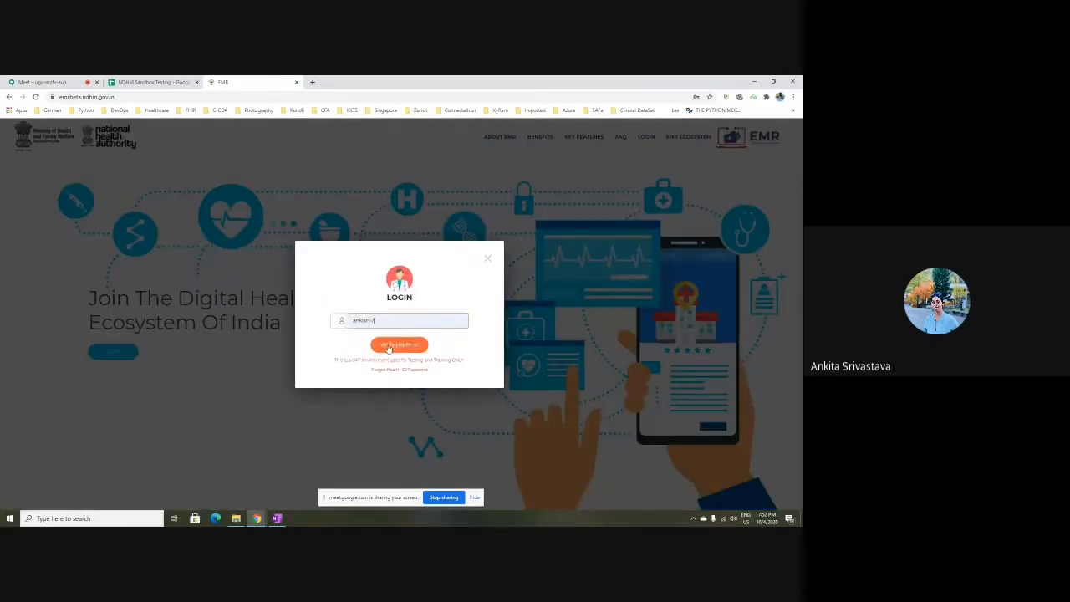
Choose PASSWORD authentication, fill in the saved password and log in
left_click(397, 343)
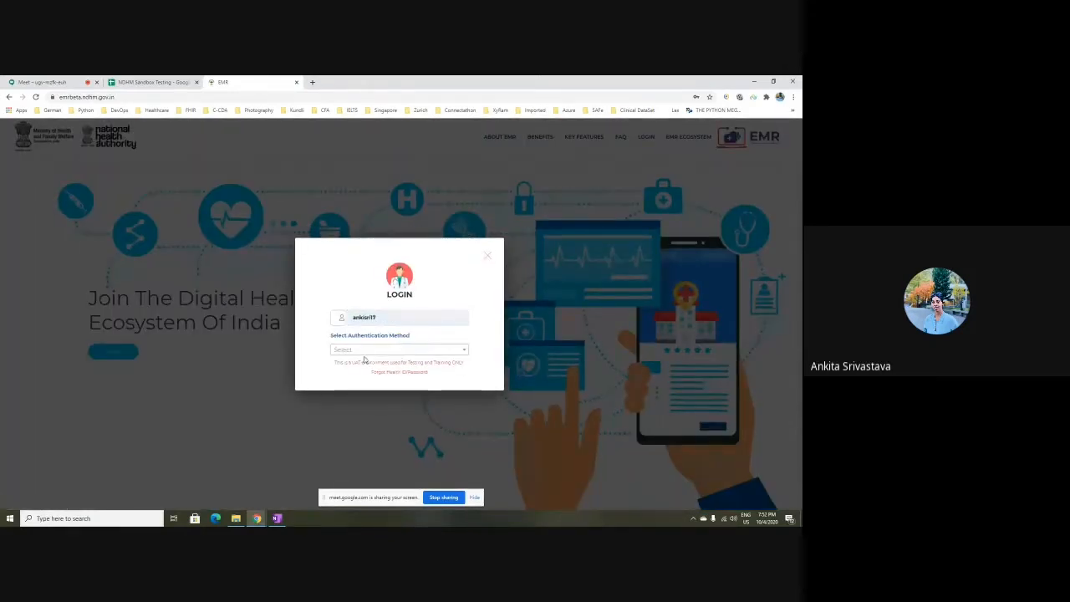
left_click(368, 351)
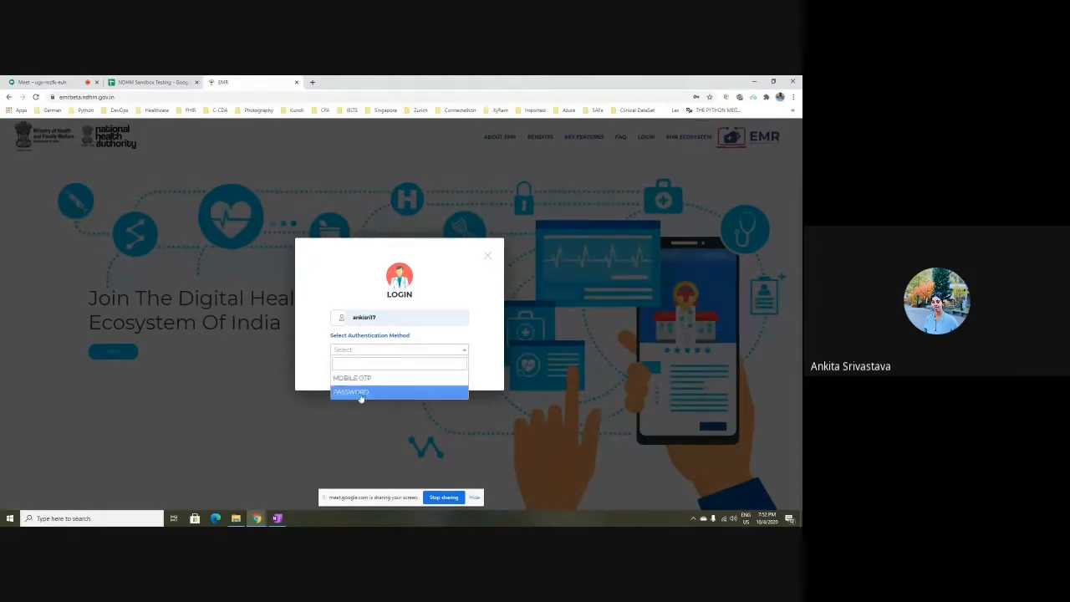
left_click(355, 392)
left_click(361, 355)
left_click(366, 374)
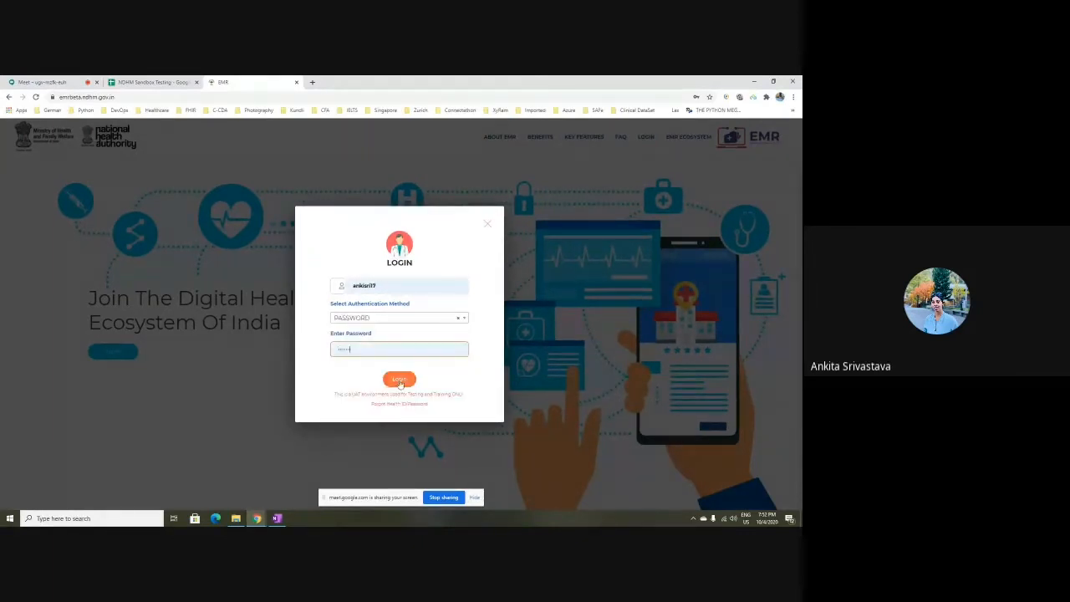
left_click(398, 378)
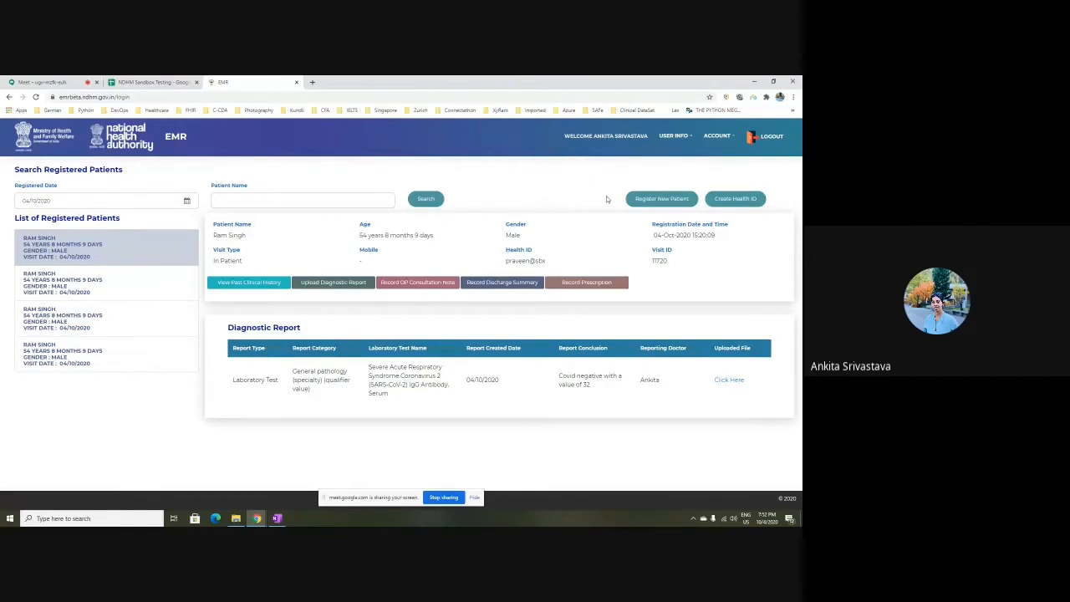
Open the new patient registration form and place the cursor in the Health ID field
left_click(660, 201)
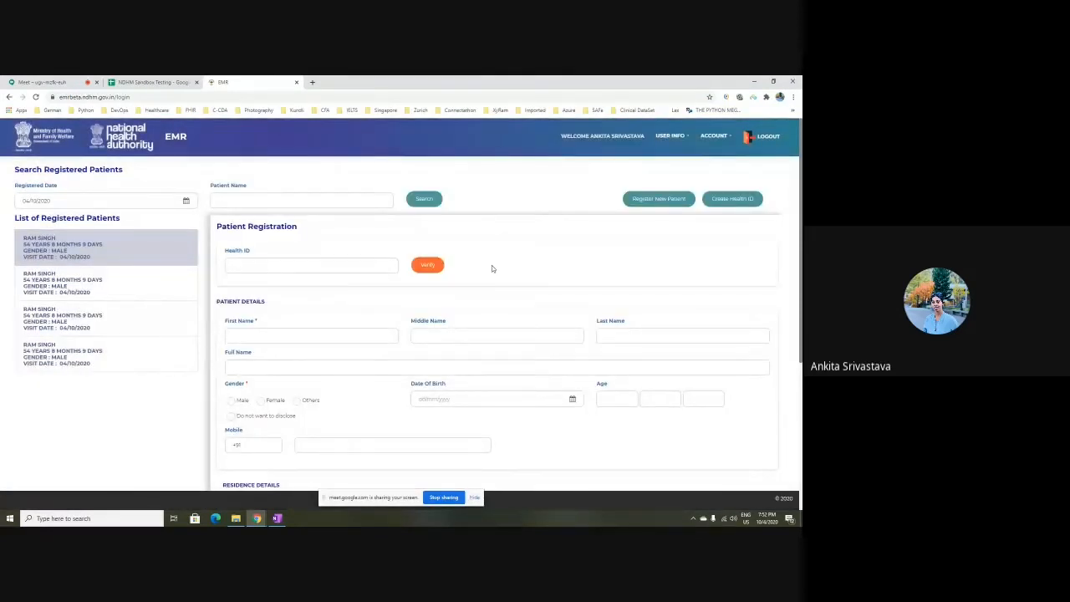
scroll(492, 268, "down", 3)
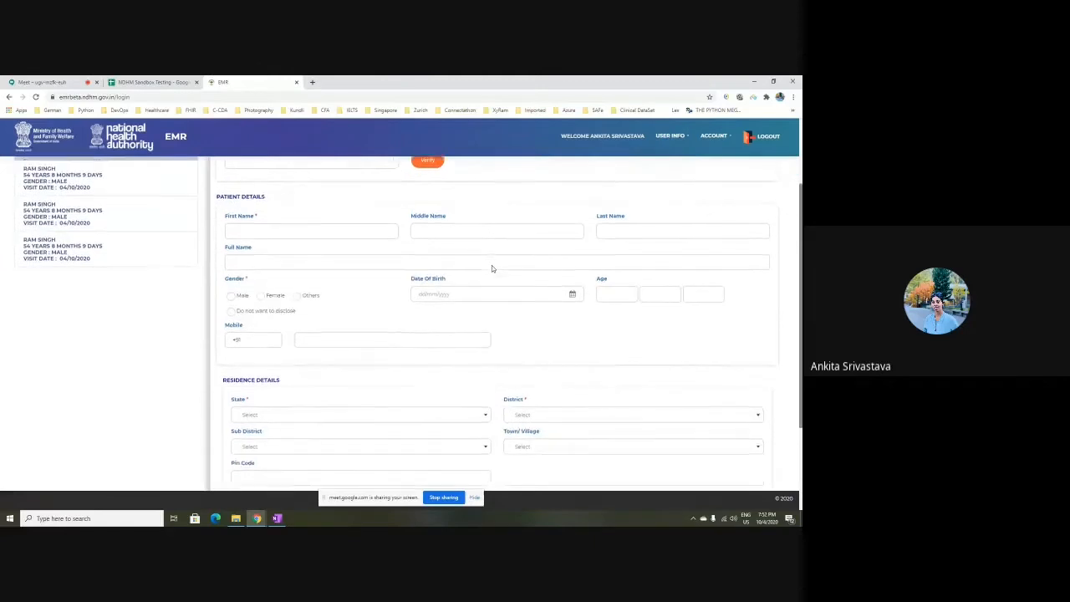
scroll(491, 269, "up", 3)
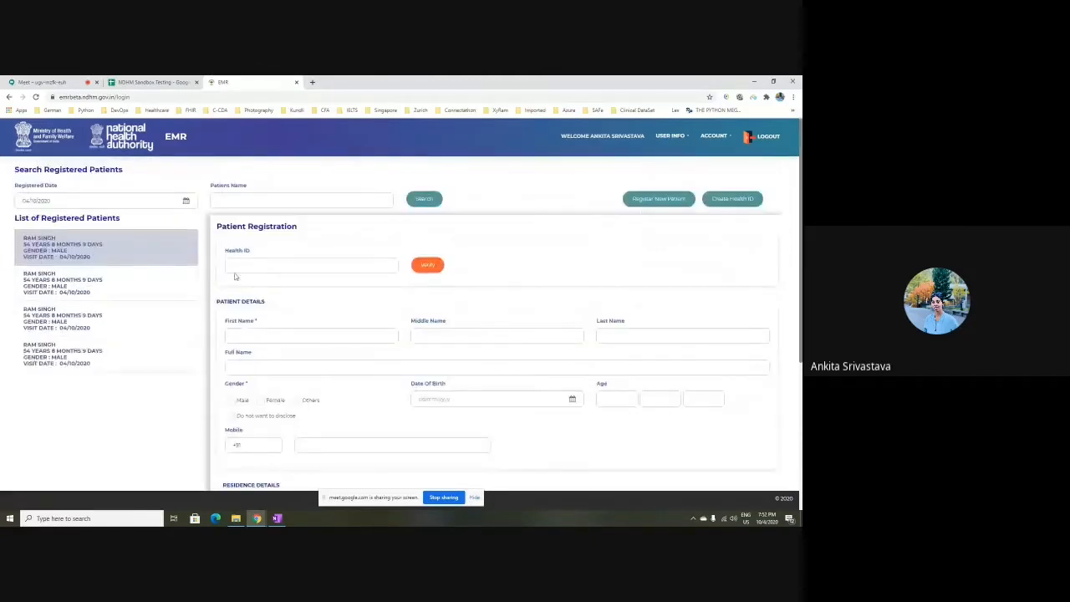
left_click(240, 265)
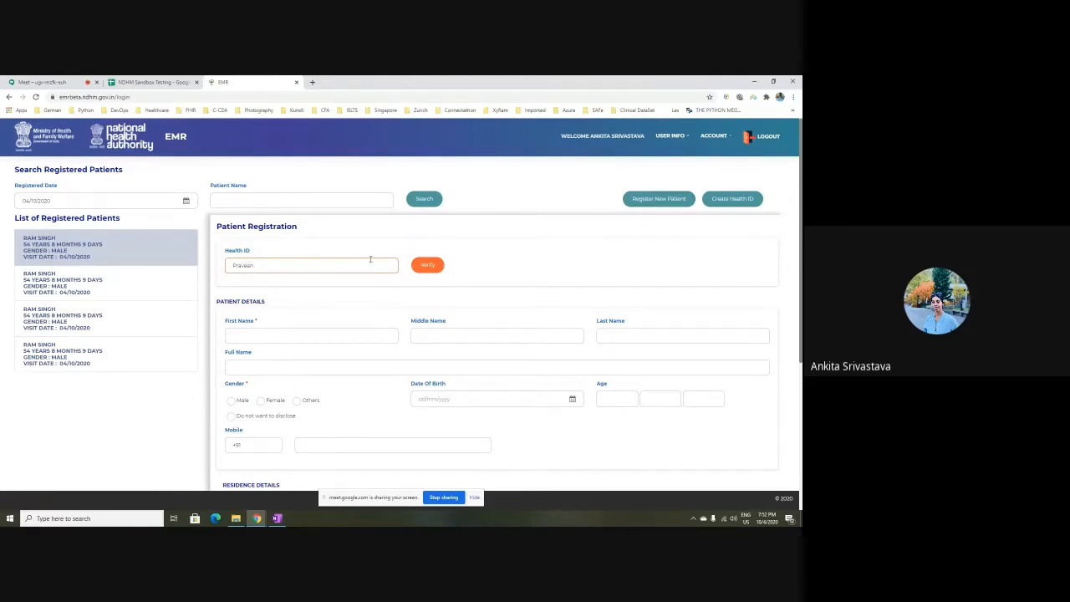
Verify the health ID and enter the patient's first name, moving through the name fields
left_click(427, 264)
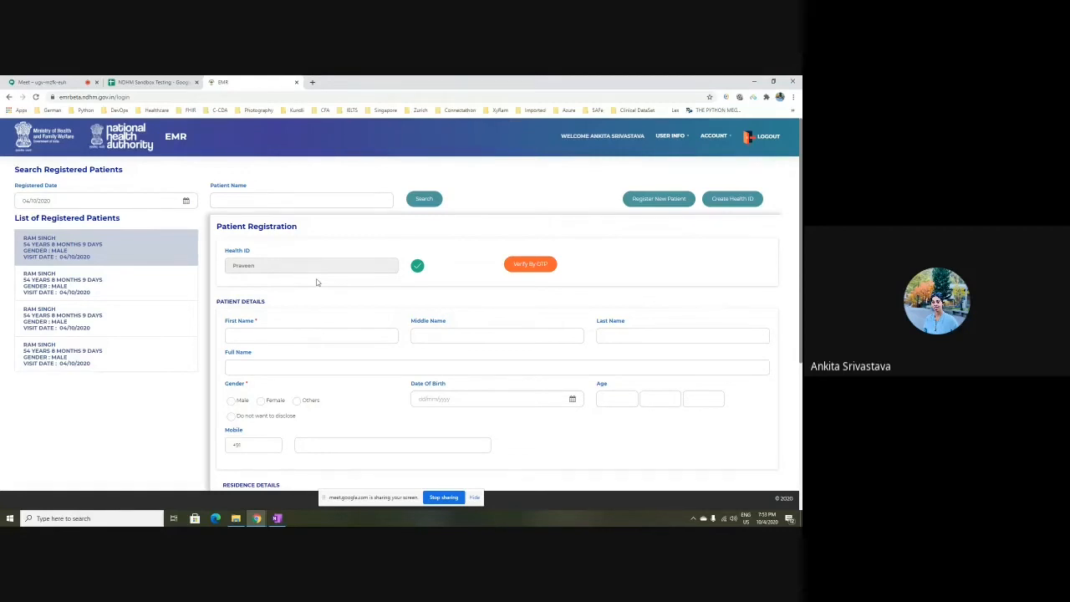
scroll(317, 282, "down", 2)
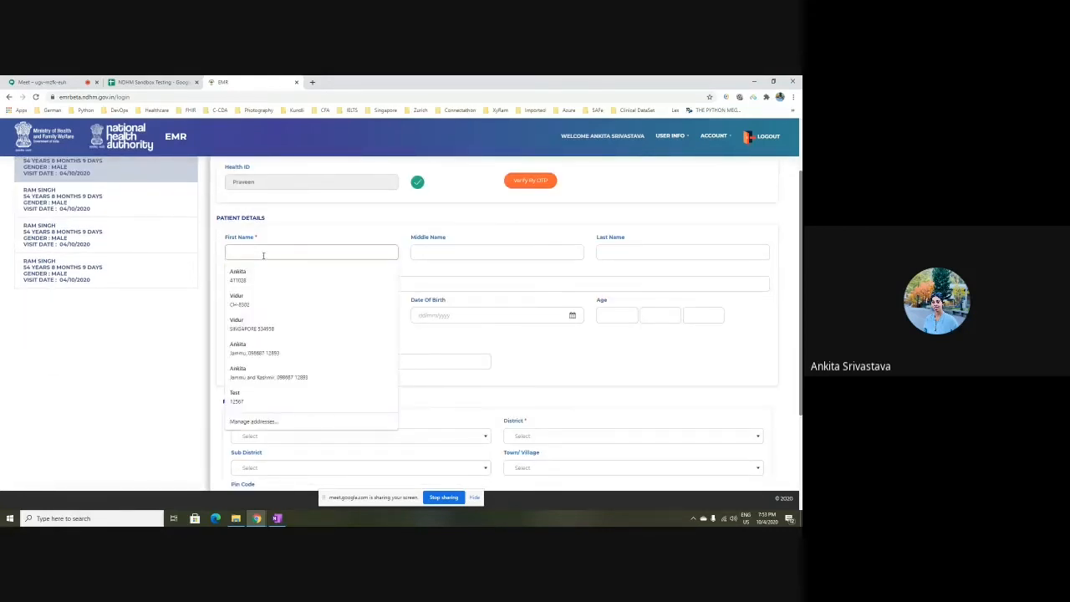
type("Praveen")
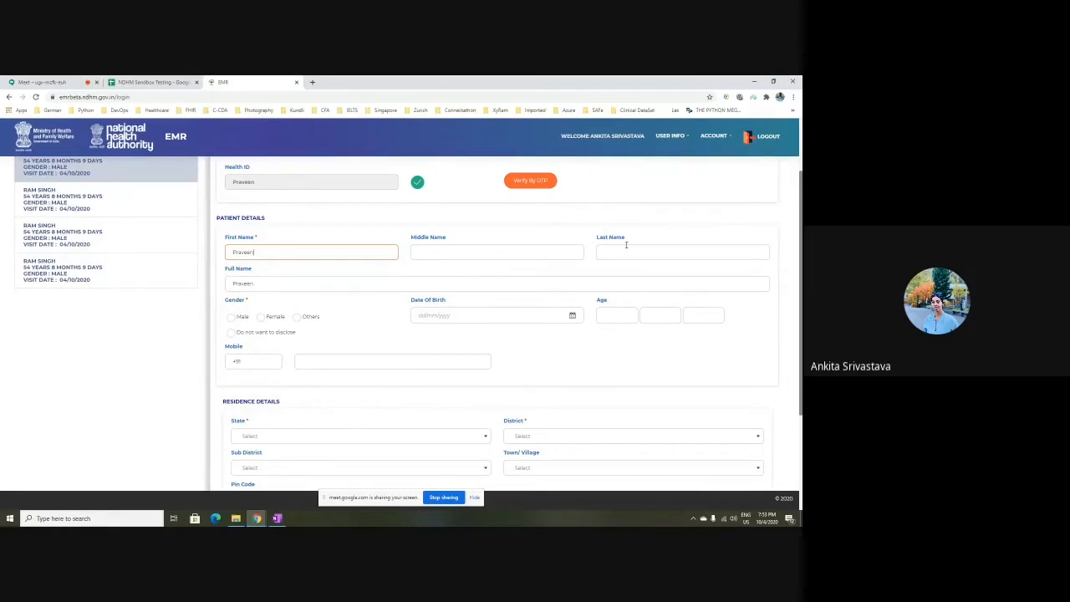
left_click(625, 248)
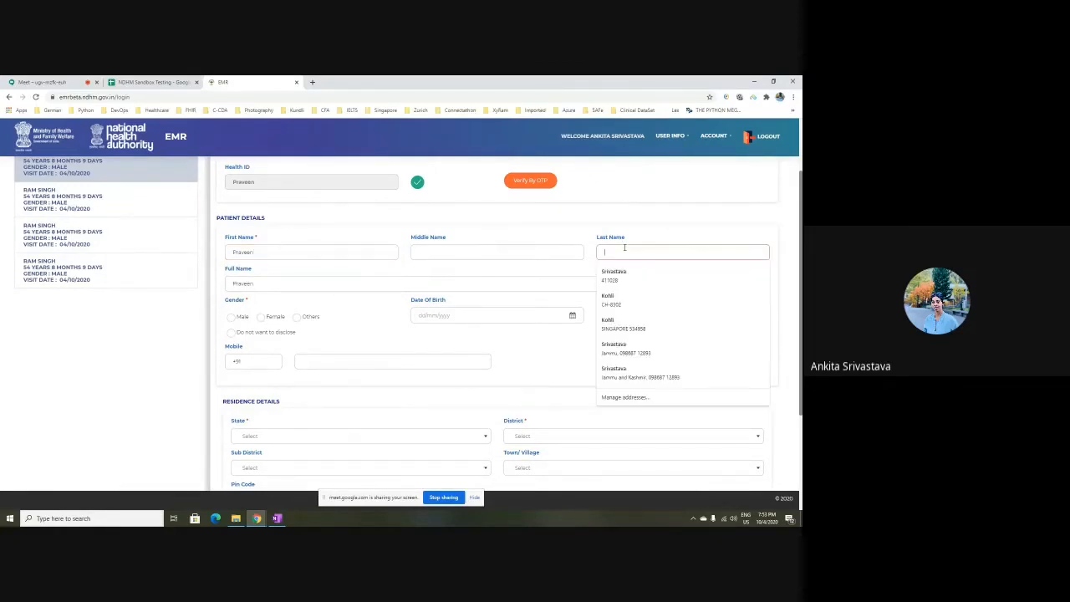
key("Tab")
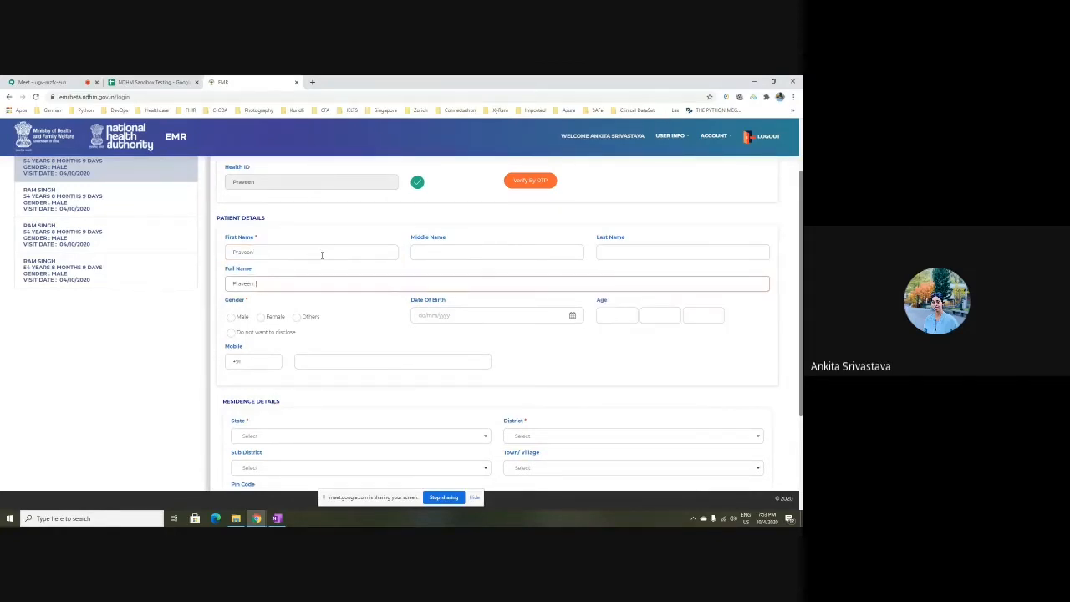
left_click(339, 322)
scroll(356, 317, "down", 1)
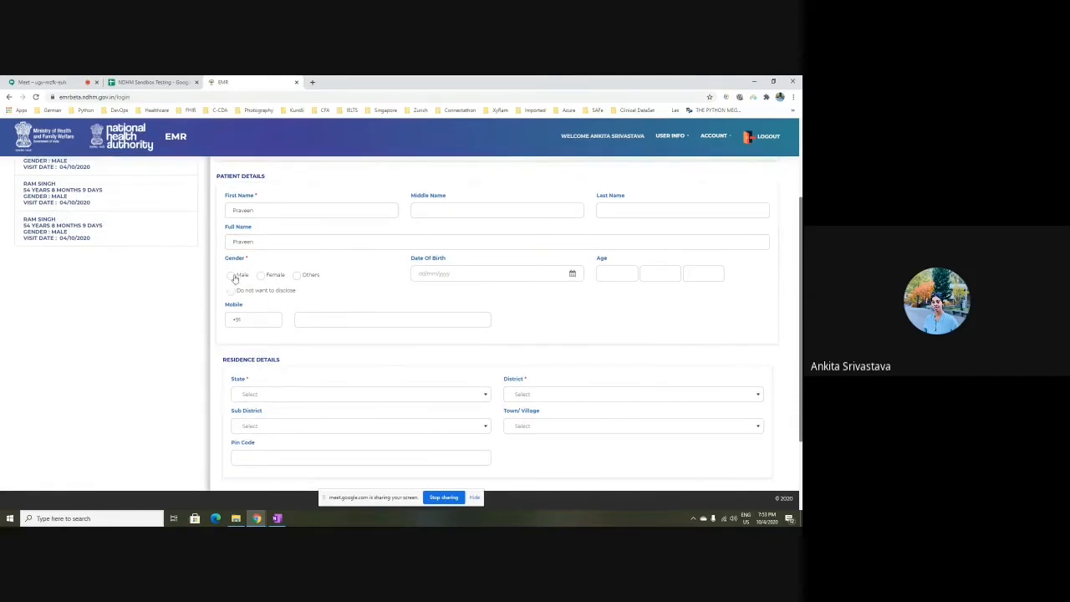
left_click(231, 277)
left_click(499, 278)
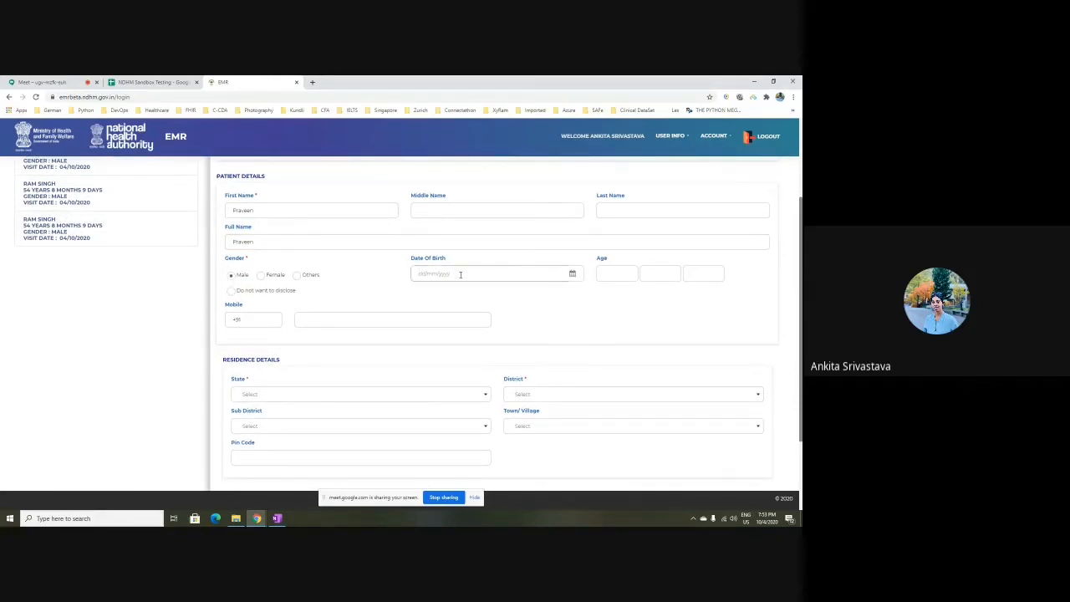
scroll(443, 317, "down", 1)
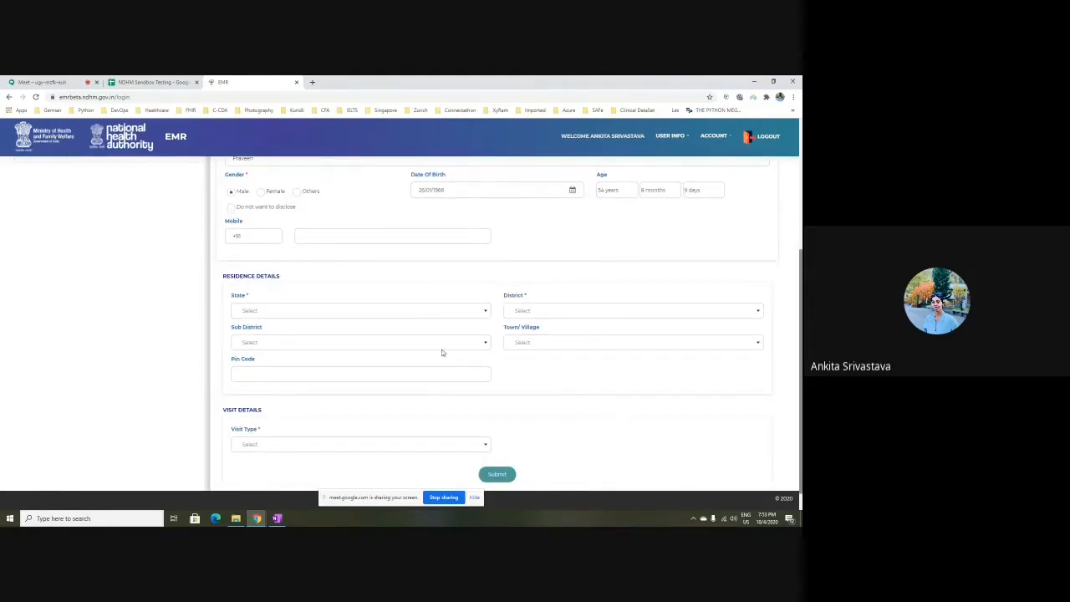
Choose state Andaman and Nicobar Islands, district NICOBARS and visit type Out Patient
left_click(425, 313)
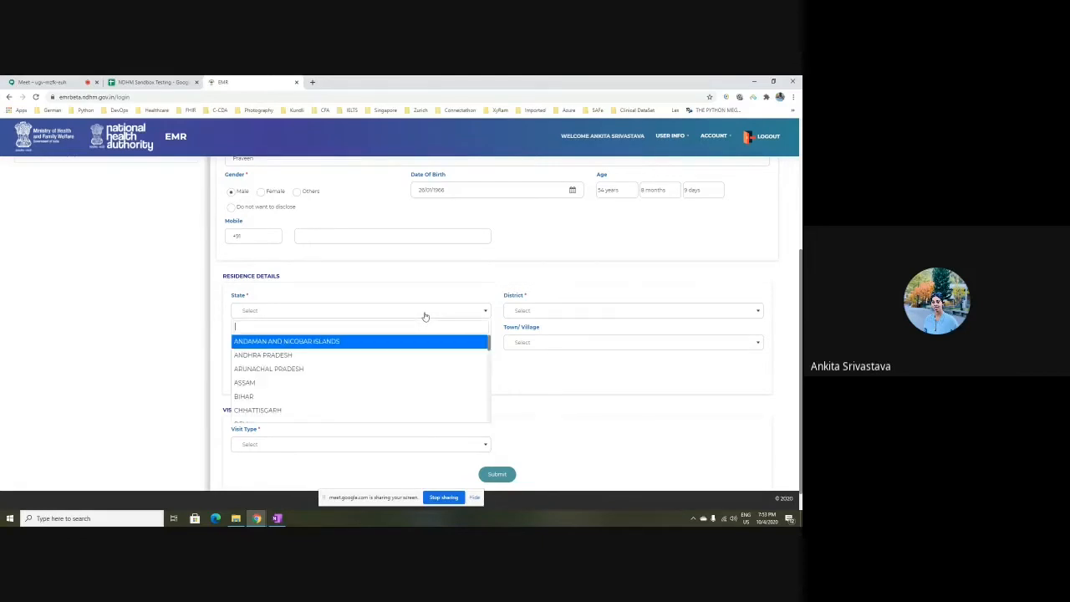
left_click(320, 342)
left_click(583, 313)
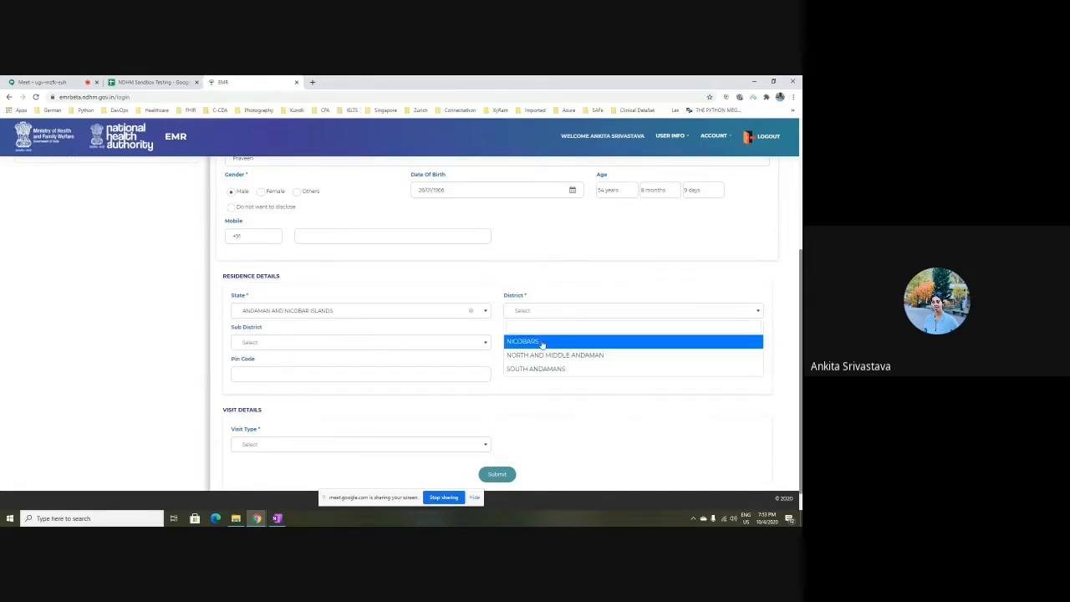
left_click(543, 343)
scroll(452, 373, "down", 1)
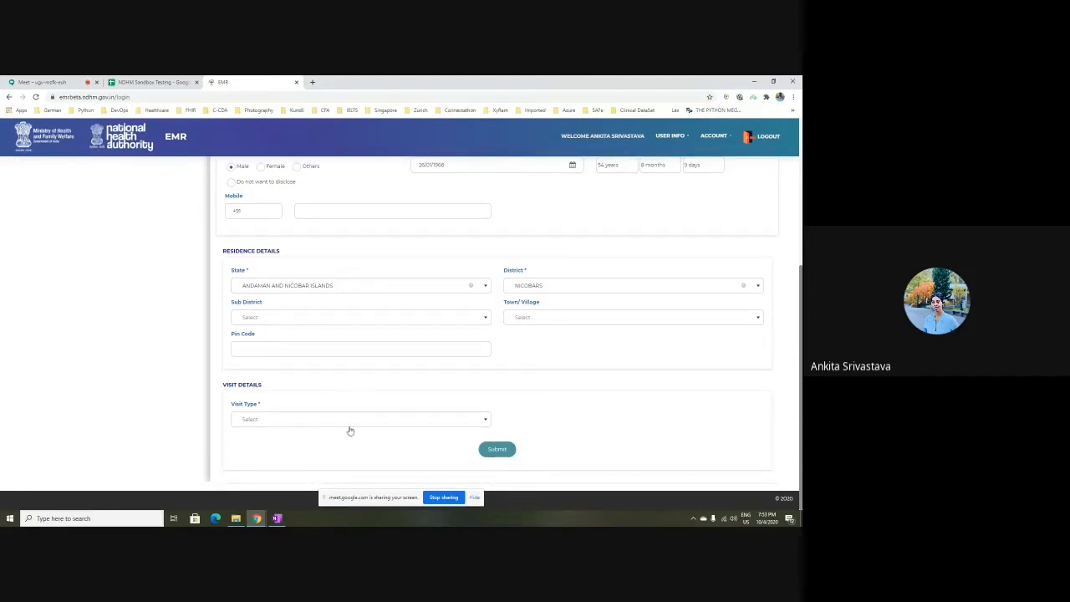
left_click(376, 421)
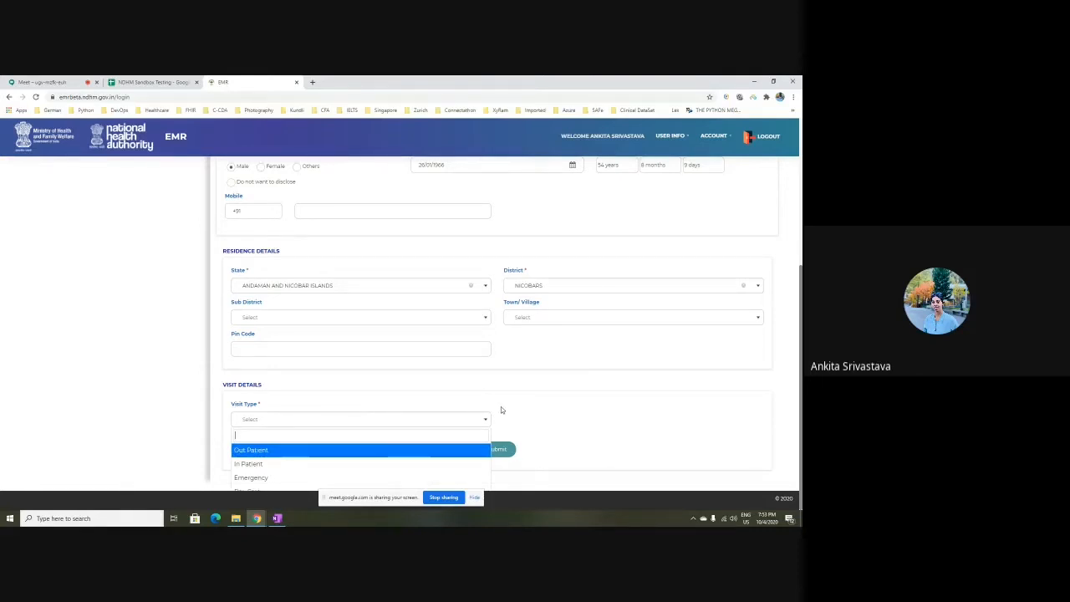
left_click(259, 453)
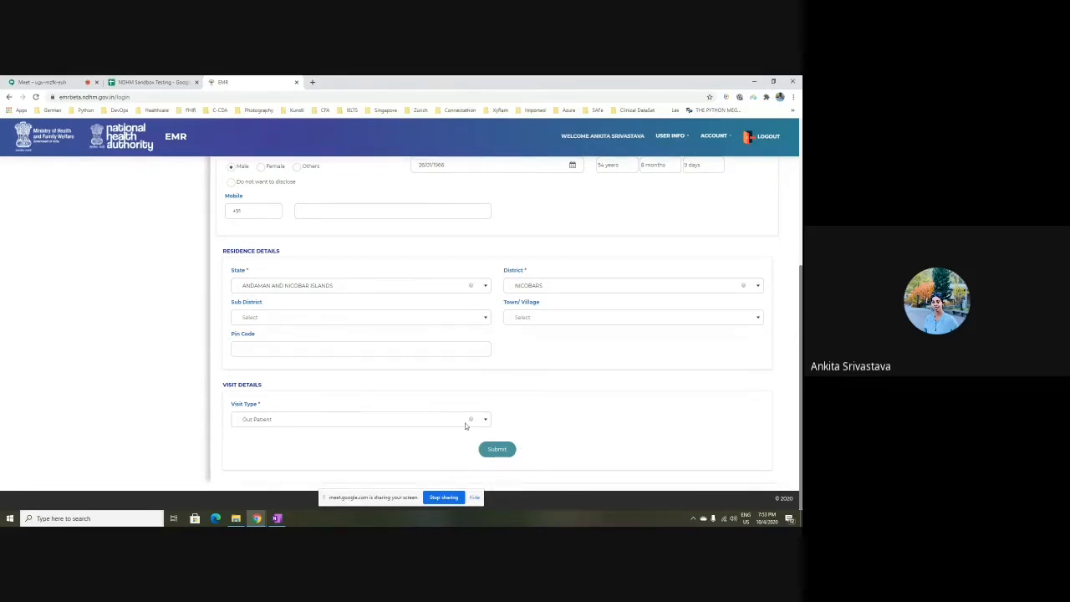
scroll(364, 407, "up", 4)
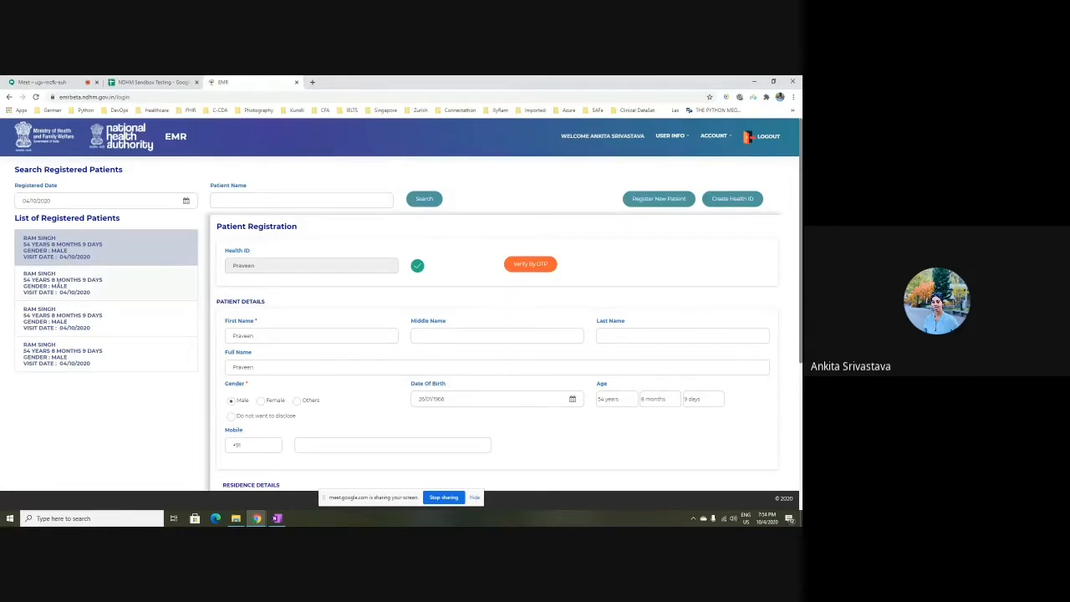
Open the second patient's OP consultation note and preview its uploaded PDF
left_click(52, 285)
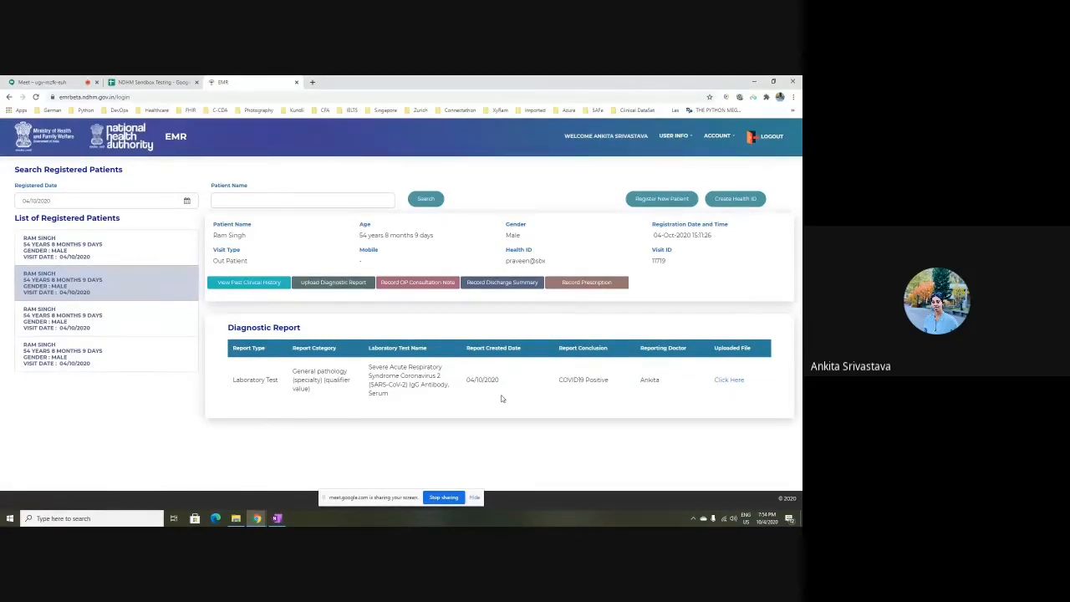
left_click(420, 284)
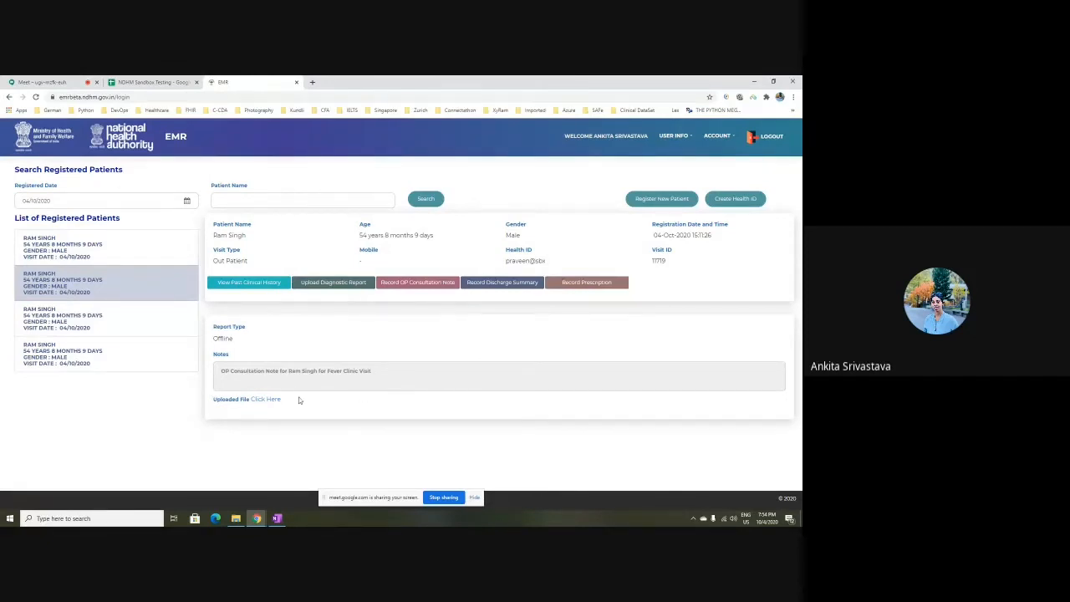
left_click(267, 401)
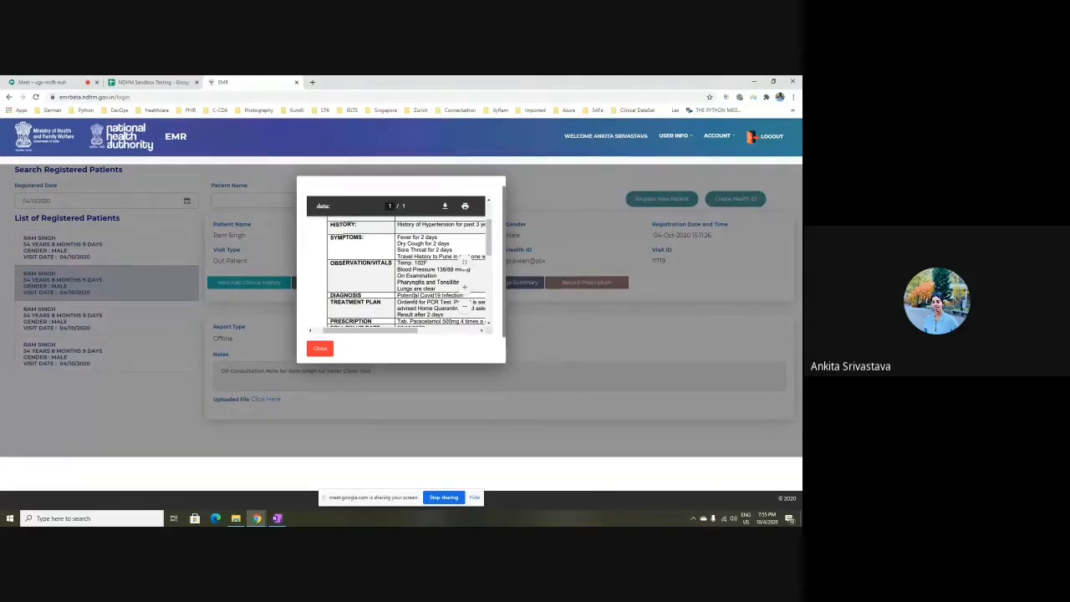
scroll(384, 276, "down", 2)
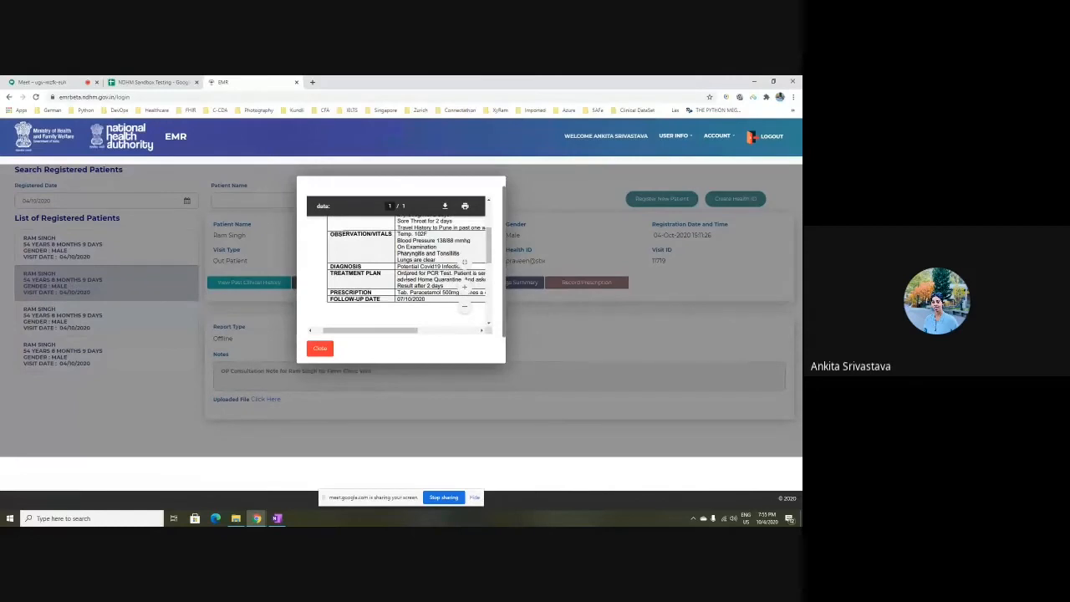
mouse_move(387, 330)
left_mouse_down()
mouse_move(423, 334)
mouse_move(377, 335)
left_mouse_up()
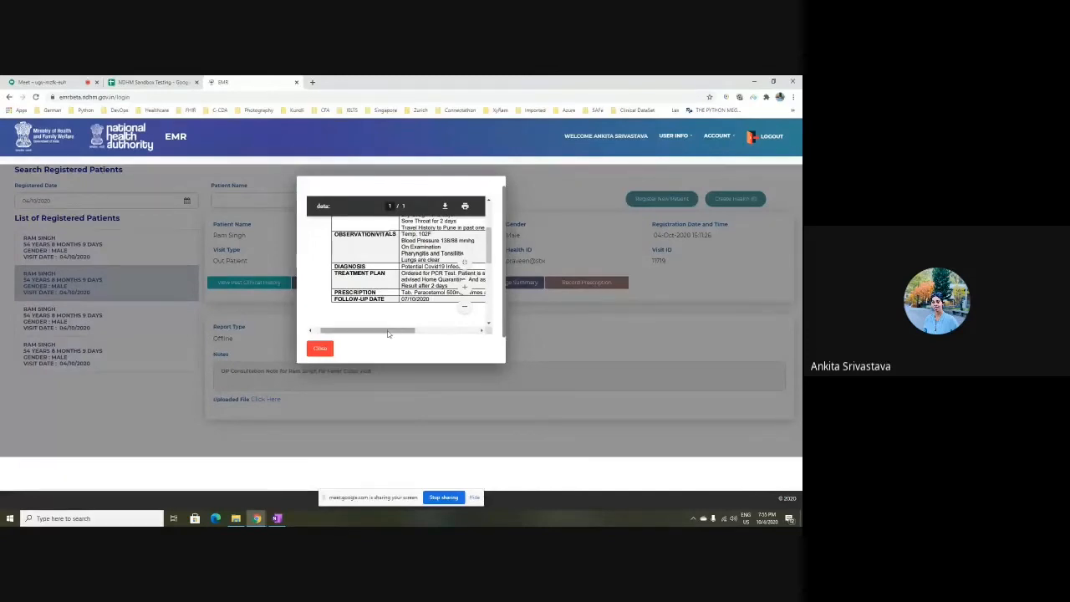
left_click_drag(389, 331, 405, 334)
Show the COVID19 Positive diagnostic report and review its lab PDF before closing it
left_click(319, 348)
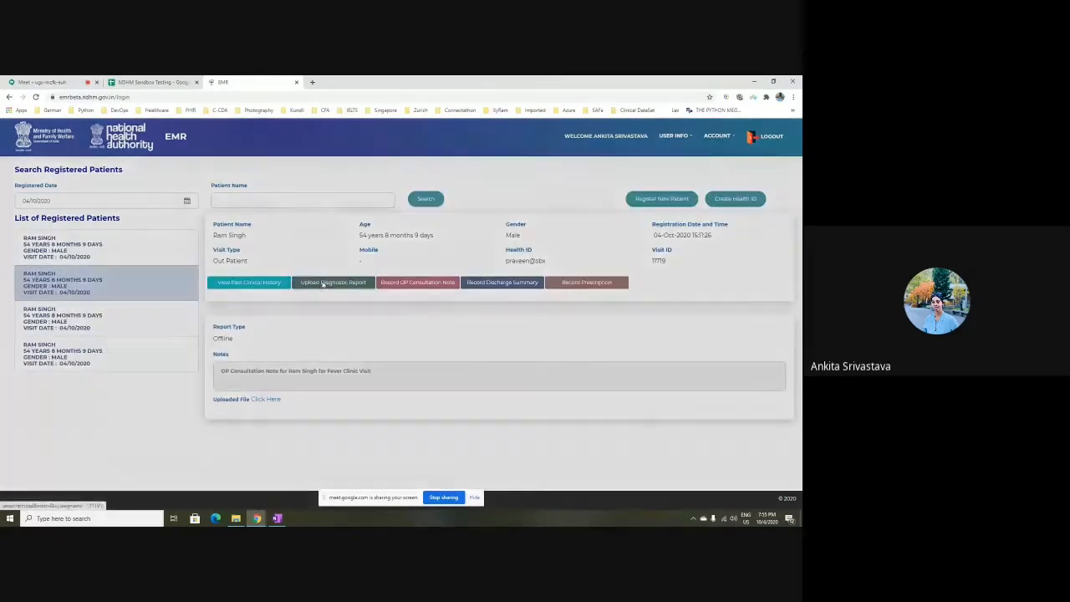
left_click(323, 284)
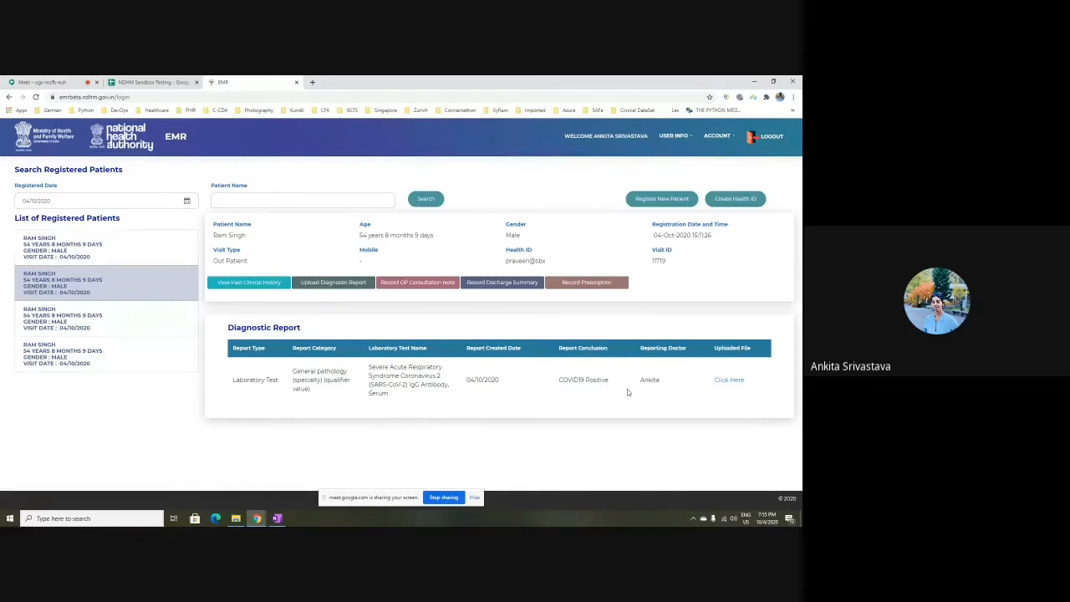
left_click(728, 380)
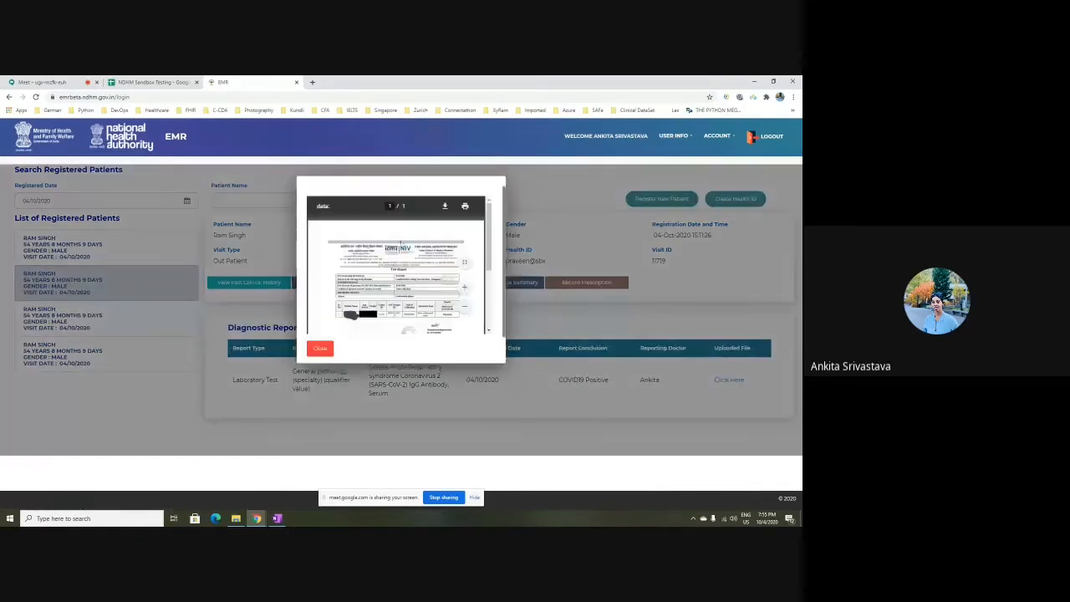
mouse_move(491, 242)
left_mouse_down()
mouse_move(489, 291)
mouse_move(489, 257)
left_mouse_up()
left_click(311, 353)
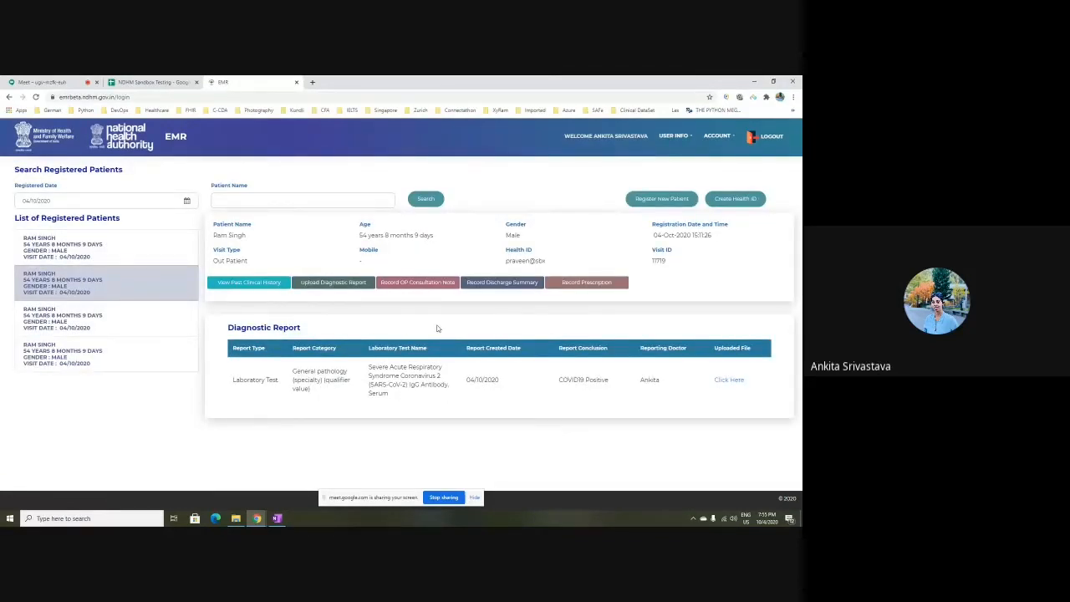
Open the first patient's Covid-negative diagnostic report (value 32) and review its PDF
left_click(77, 244)
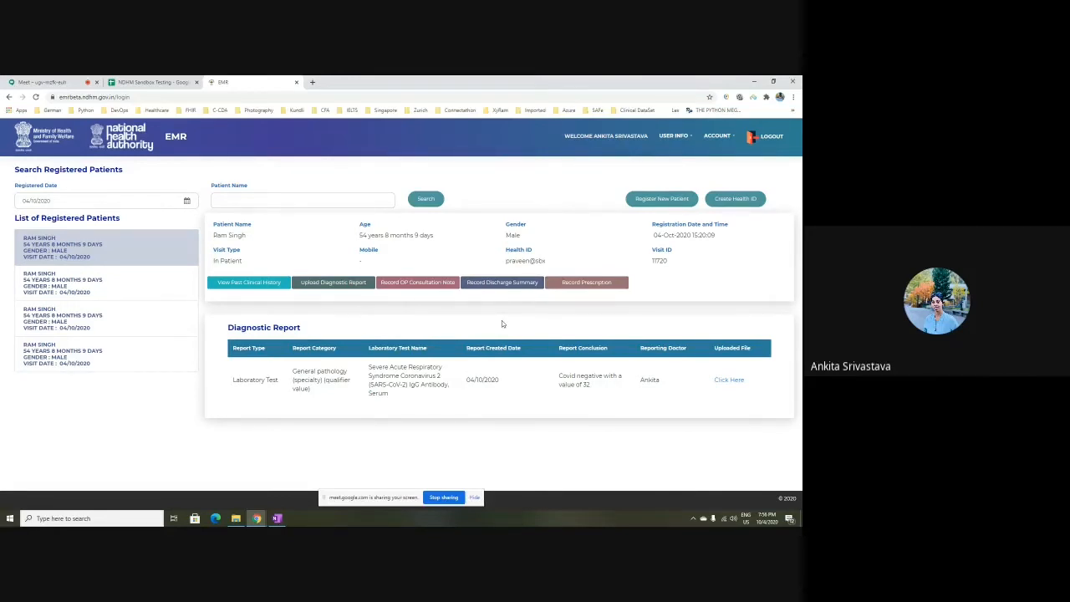
left_click(336, 288)
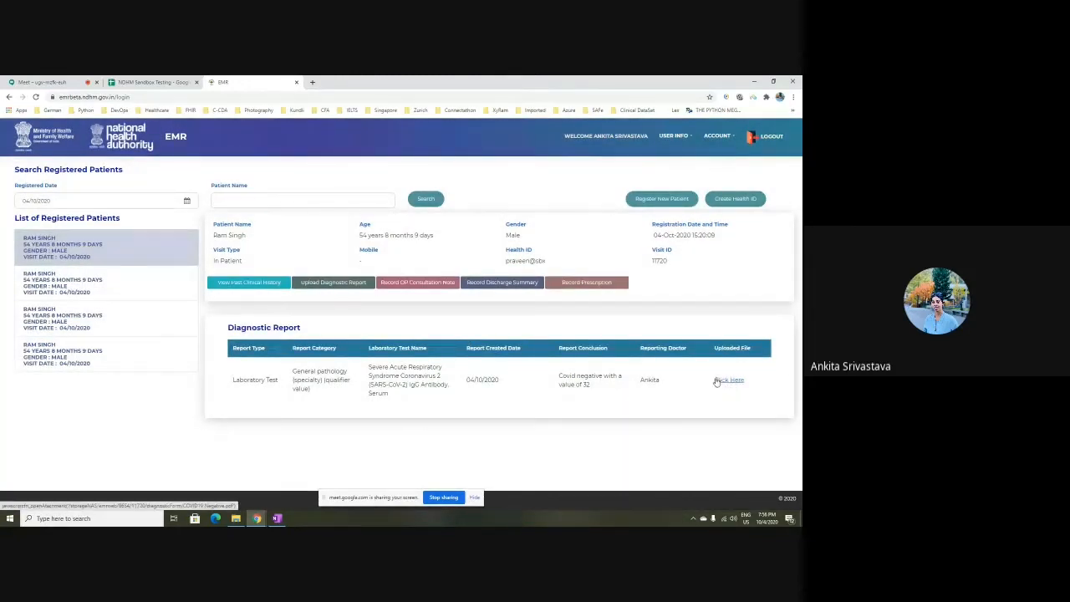
left_click(717, 381)
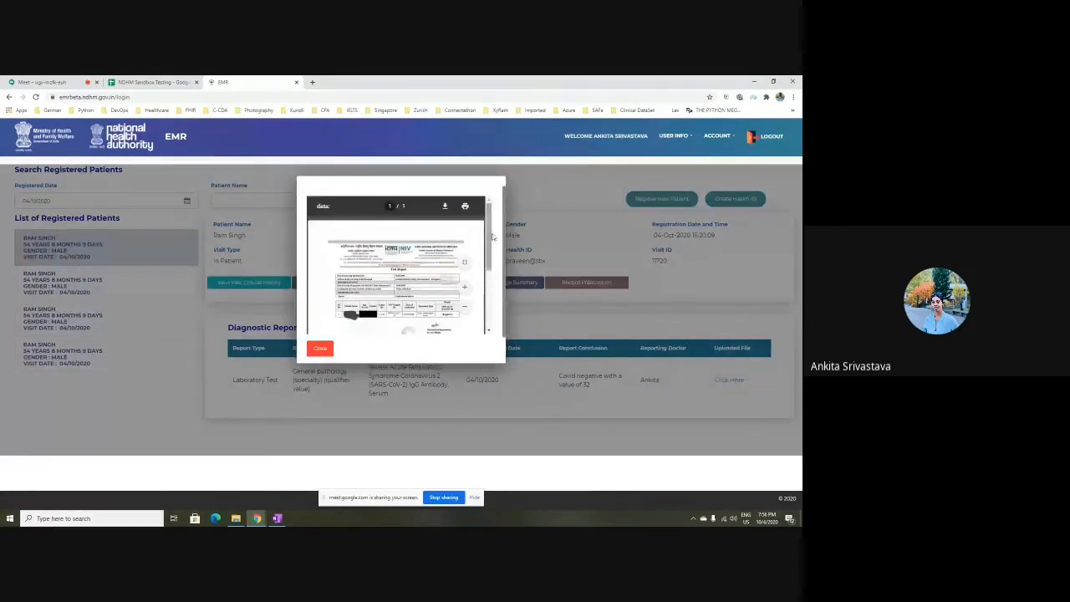
mouse_move(490, 230)
left_mouse_down()
mouse_move(490, 276)
mouse_move(490, 230)
left_mouse_up()
left_click(321, 352)
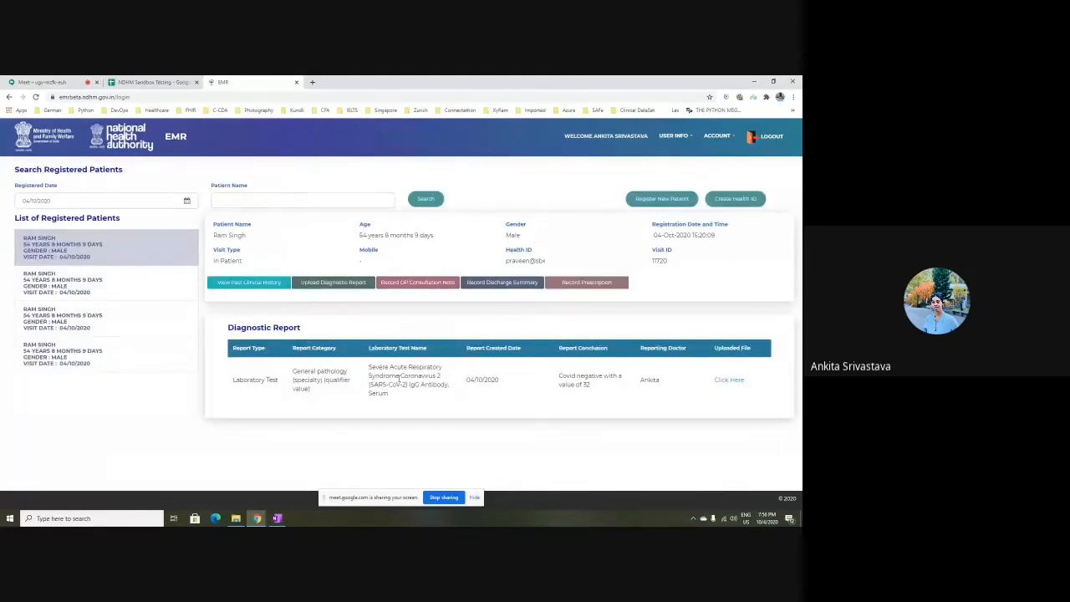
Open the discharge summary and review its PDF zoomed in and scrolled, then close it
left_click(501, 283)
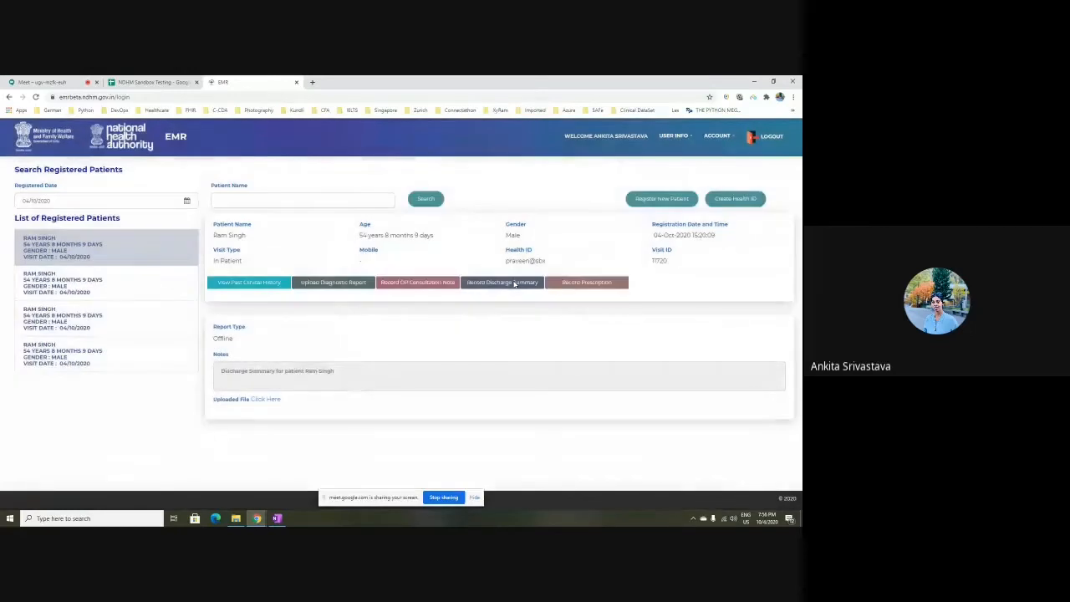
left_click(266, 399)
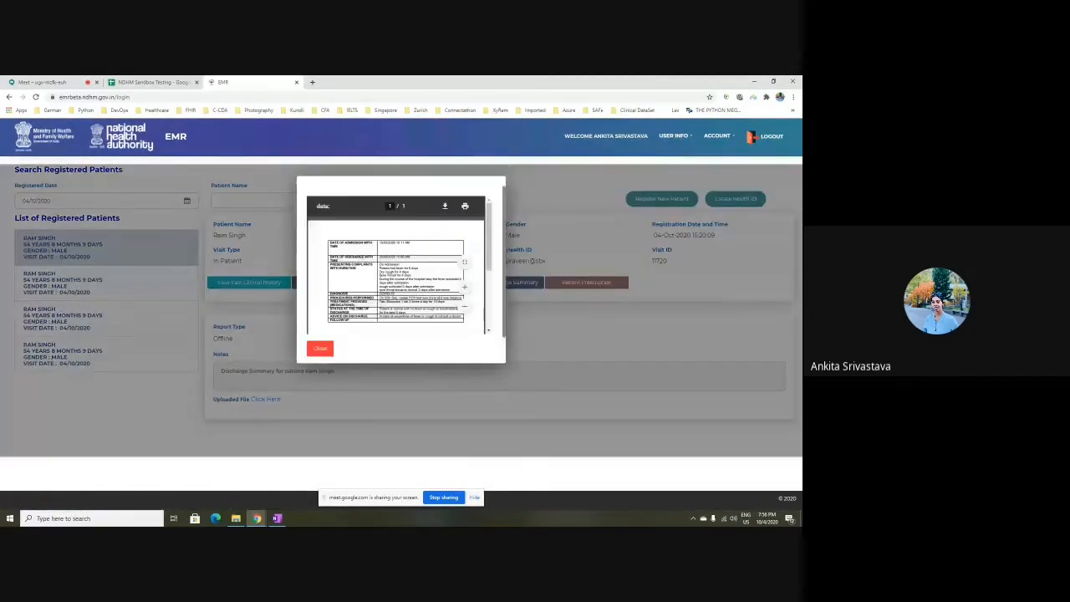
left_click(465, 287)
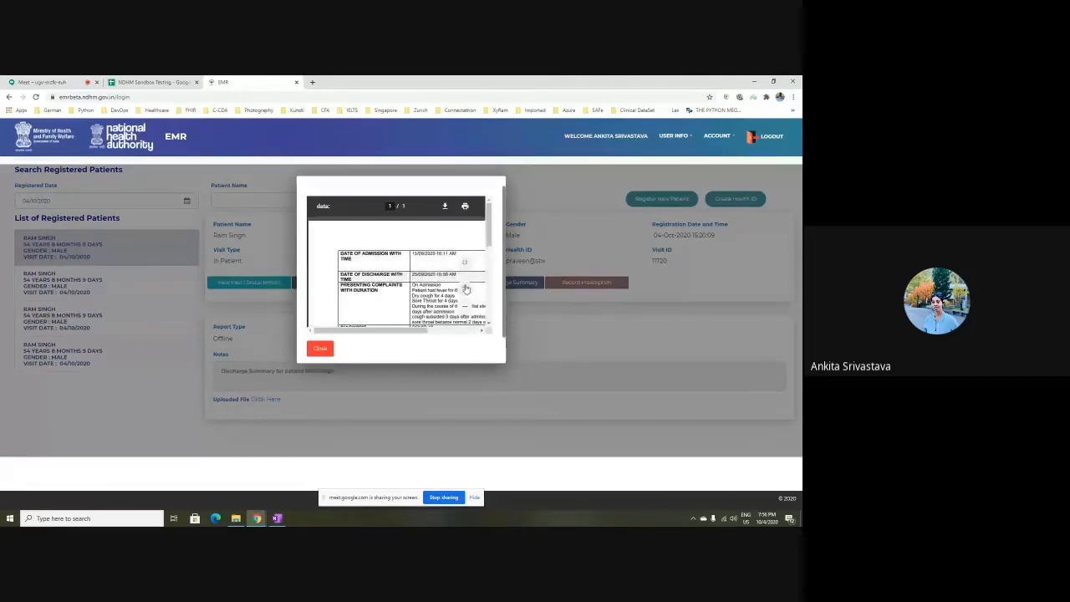
left_click(465, 289)
mouse_move(354, 332)
left_mouse_down()
mouse_move(380, 336)
mouse_move(366, 336)
left_mouse_up()
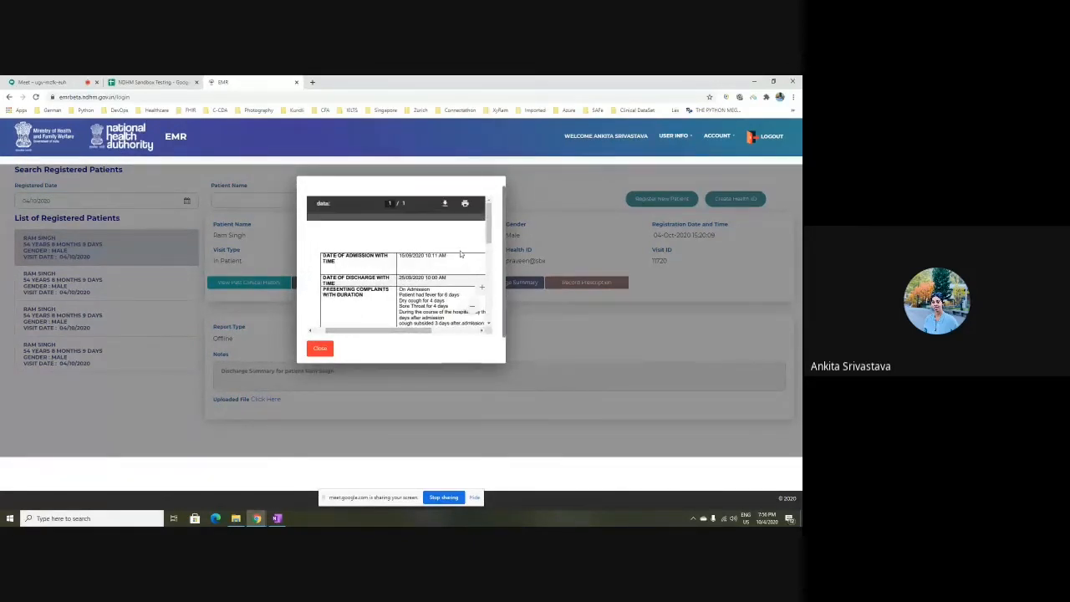
left_click_drag(489, 231, 489, 247)
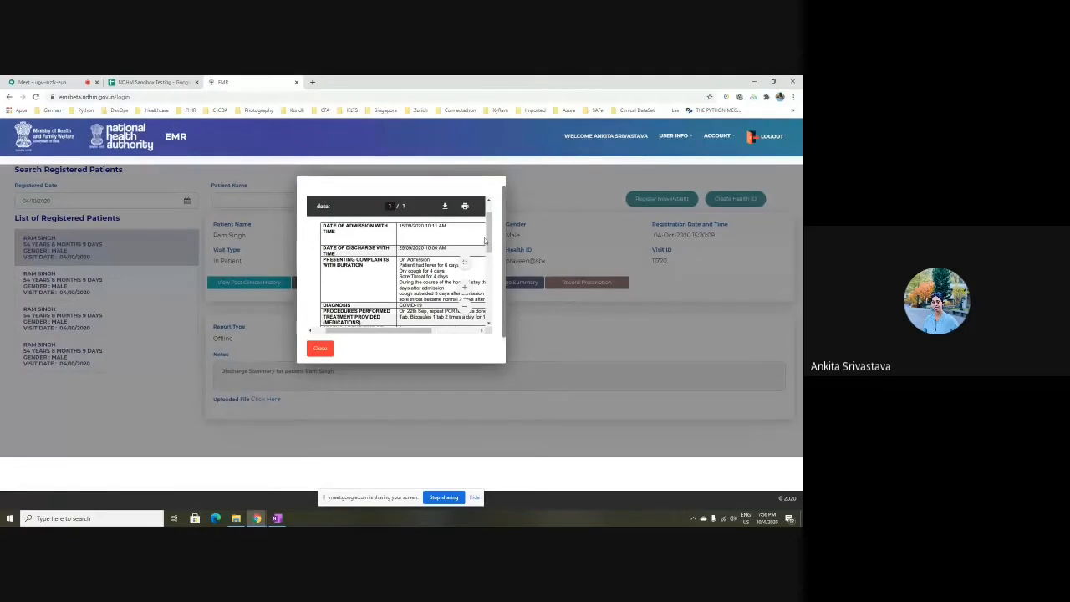
scroll(469, 253, "down", 1)
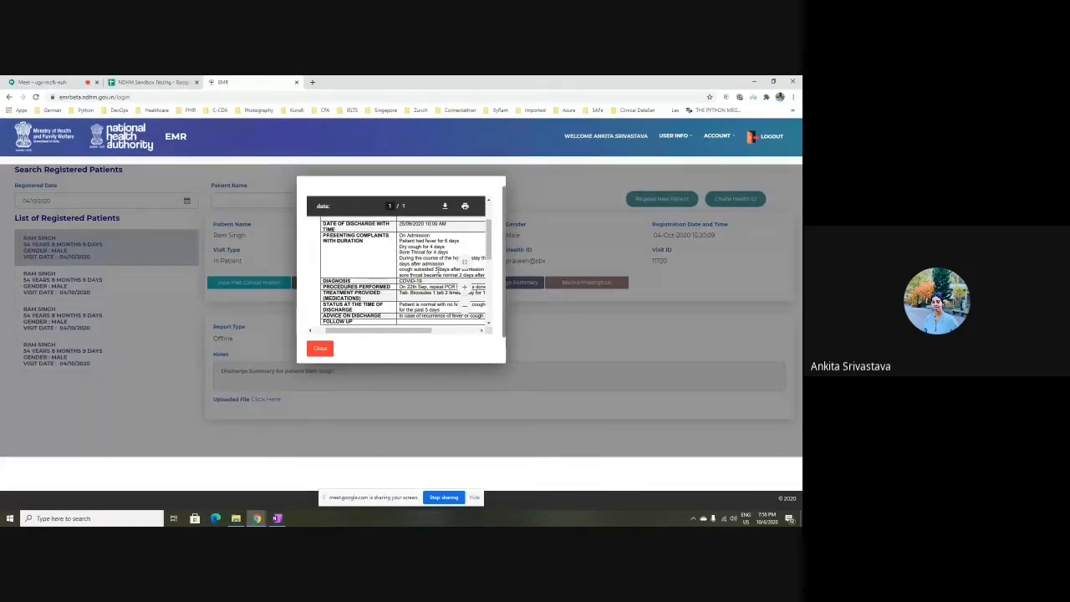
scroll(489, 241, "down", 1)
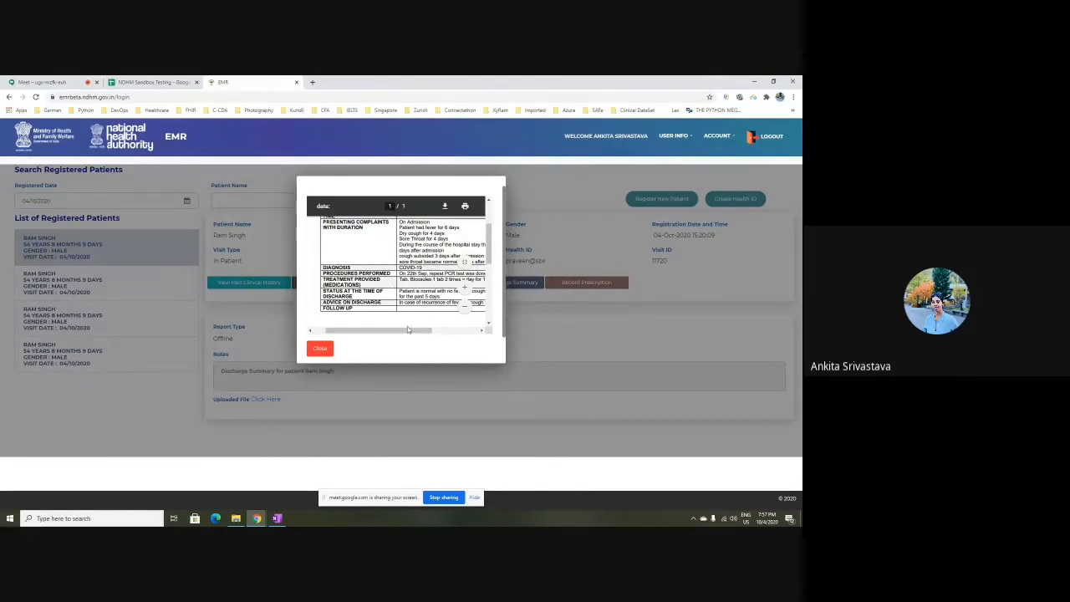
mouse_move(406, 331)
left_mouse_down()
mouse_move(418, 334)
mouse_move(397, 337)
left_mouse_up()
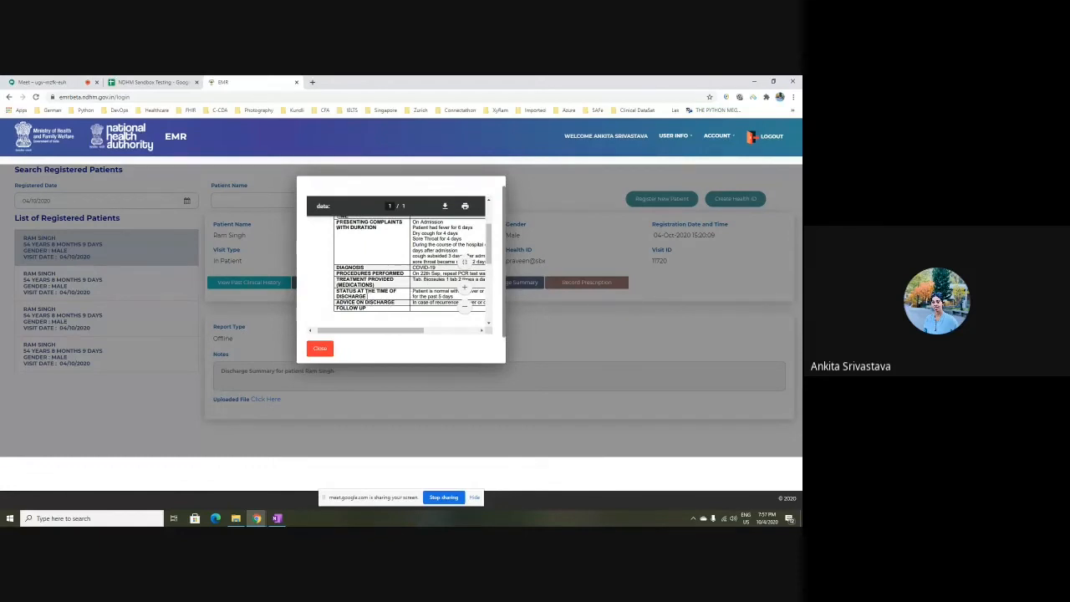
left_click_drag(393, 331, 416, 334)
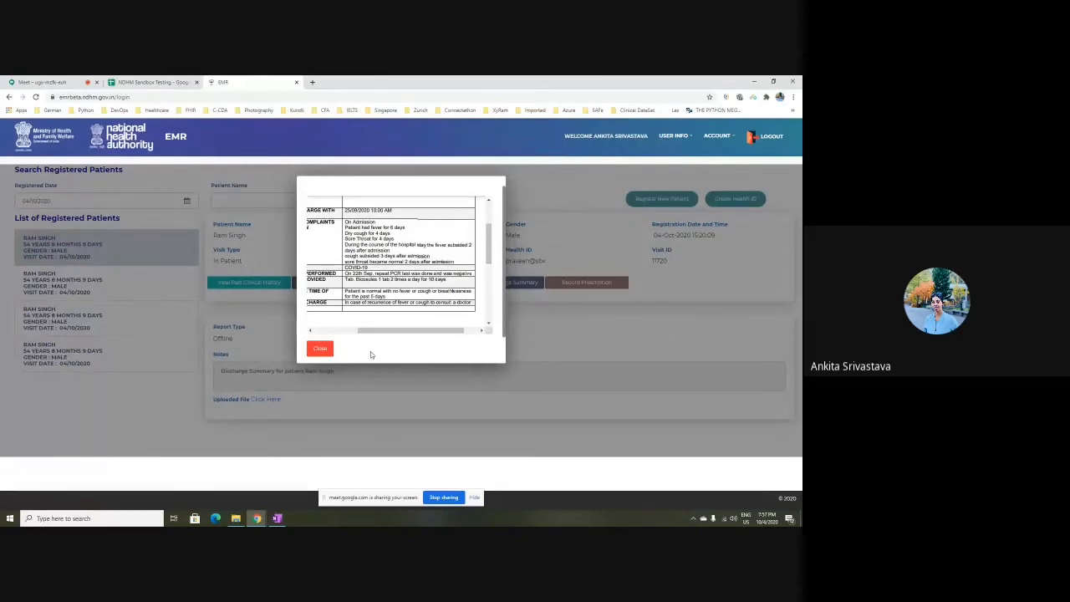
left_click(320, 349)
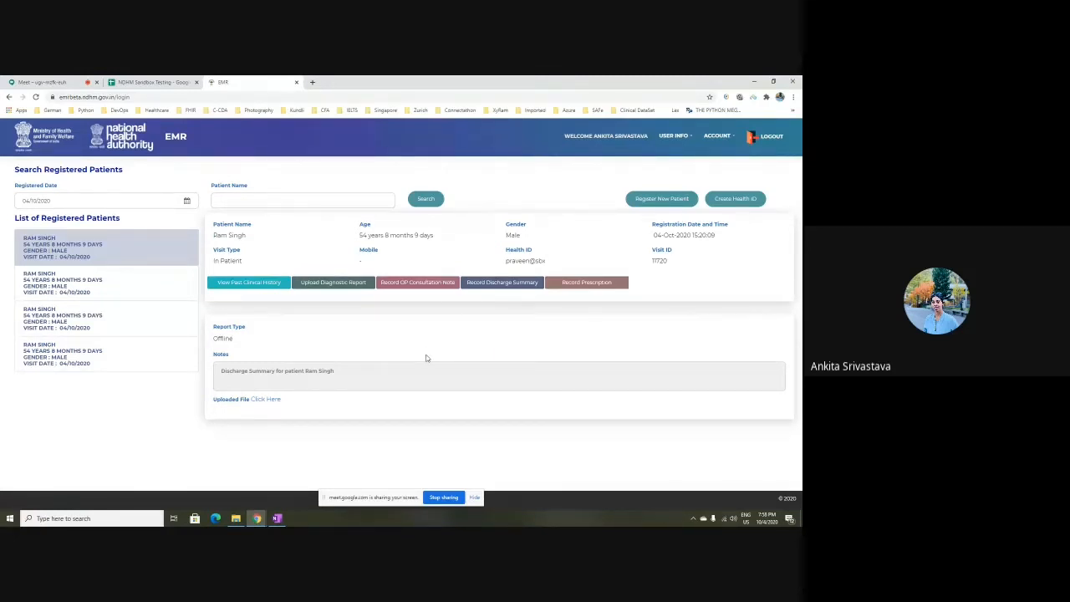
Stop sharing the screen in Google Meet
left_click(444, 498)
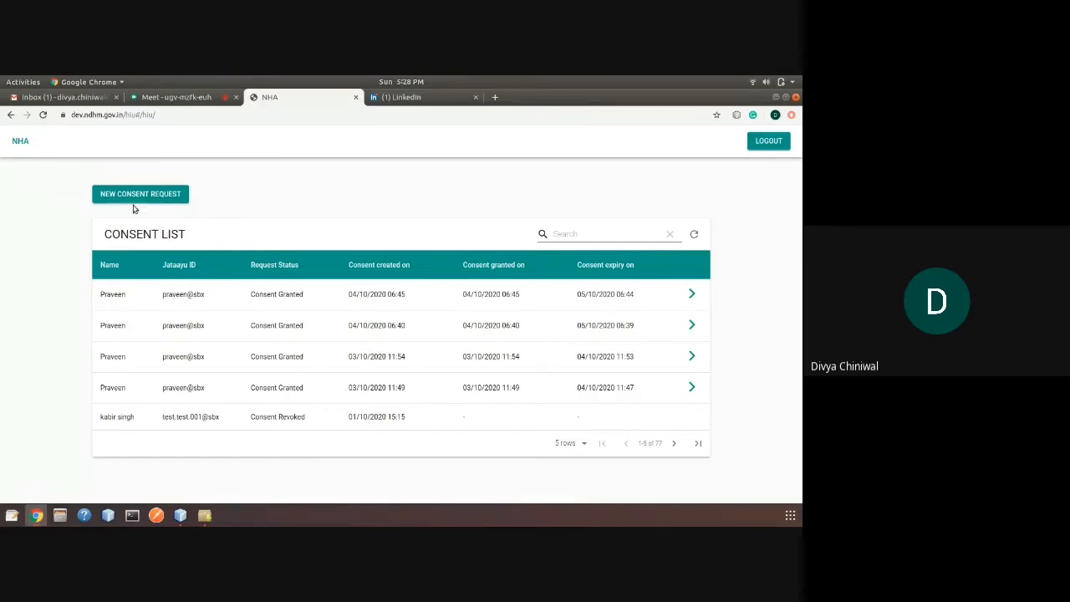
Start a new consent request and look up the patient's health ID in Patient Identifier
left_click(169, 198)
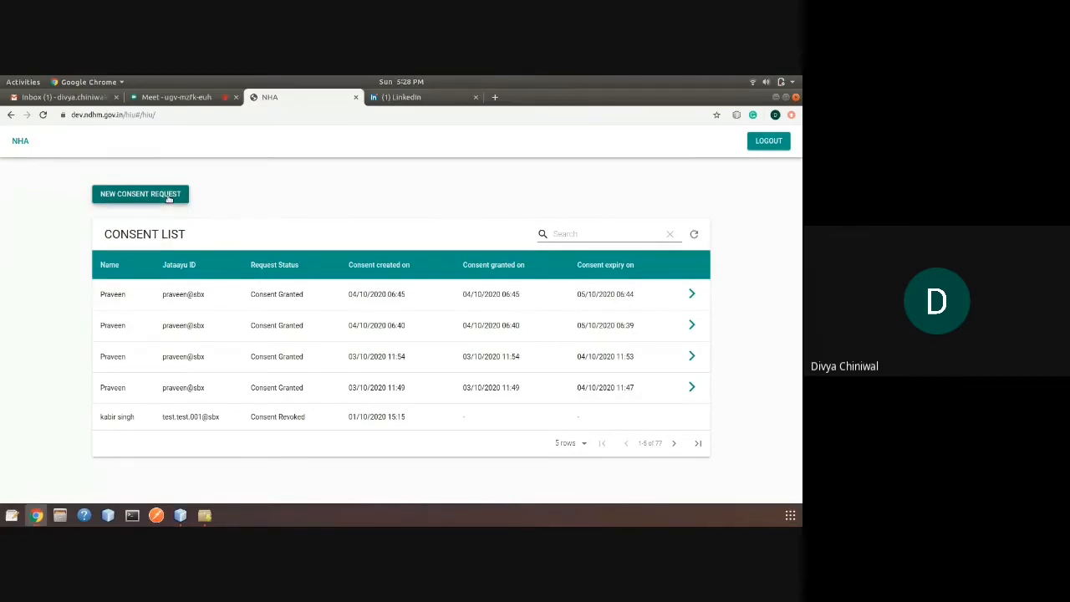
left_click(284, 244)
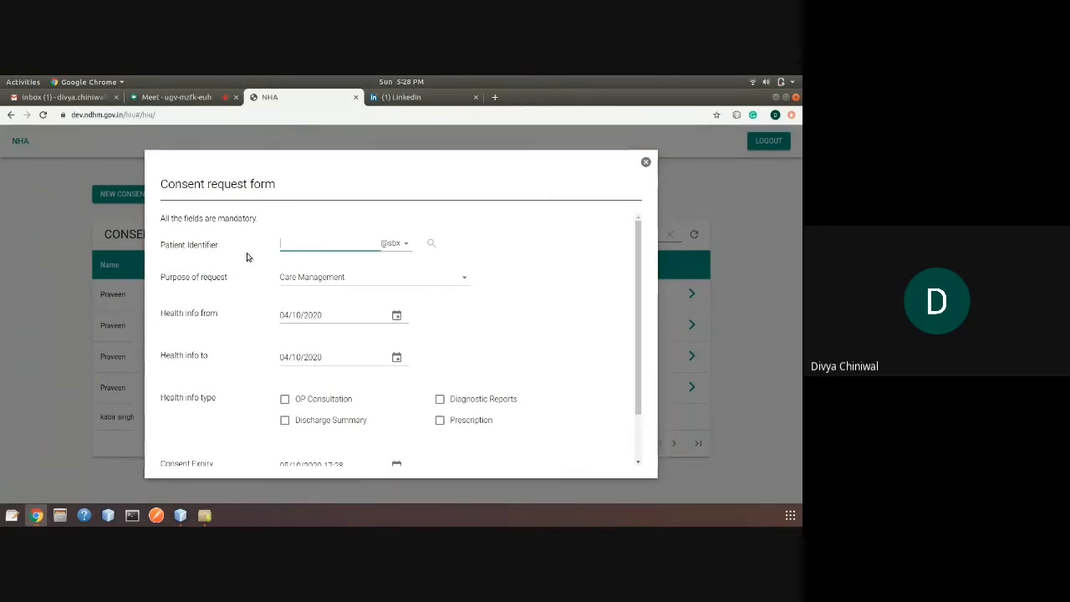
scroll(316, 381, "down", 1)
scroll(316, 381, "down", 1)
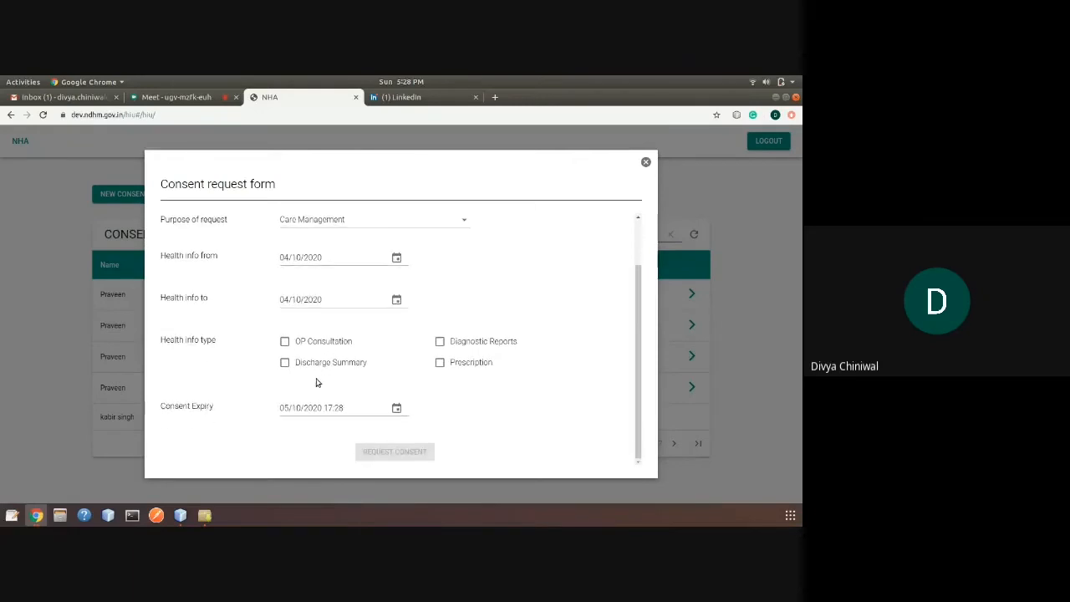
scroll(317, 381, "up", 2)
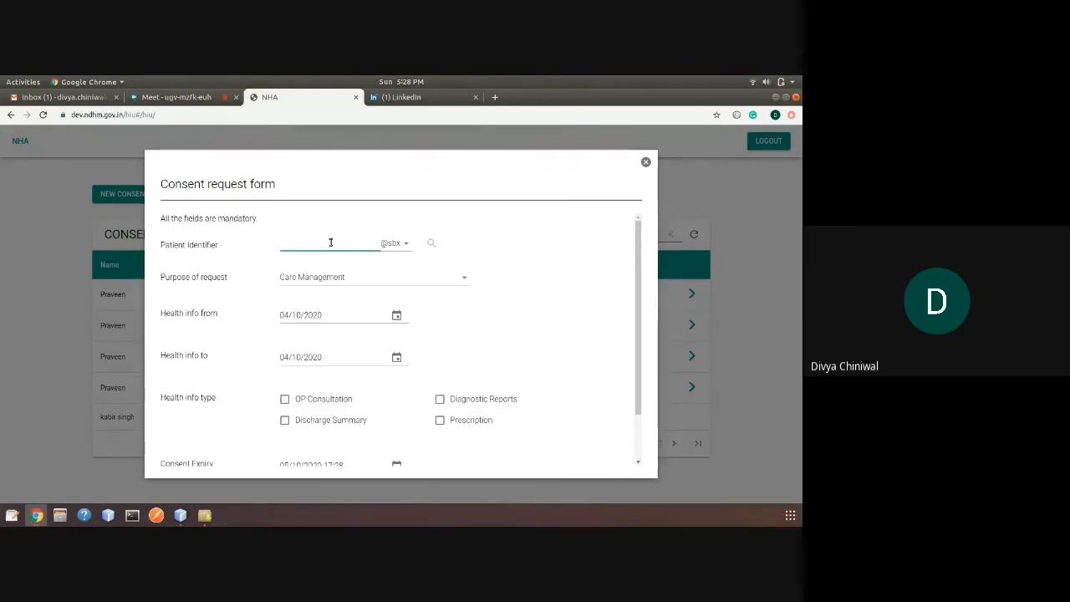
type("praveen")
left_click(432, 244)
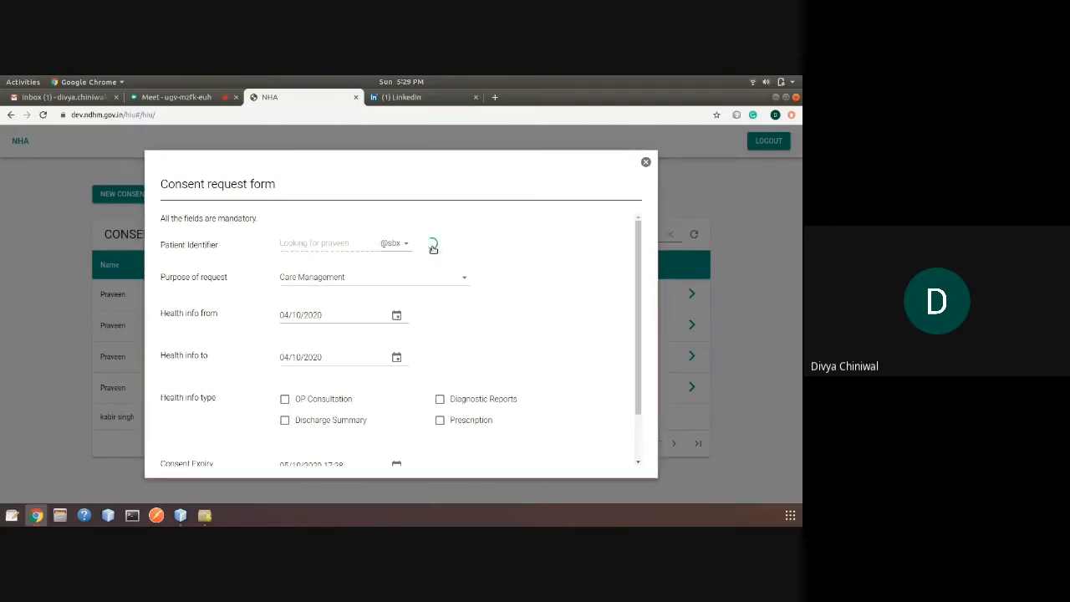
Set the purpose of request to Care Management
scroll(260, 326, "down", 1)
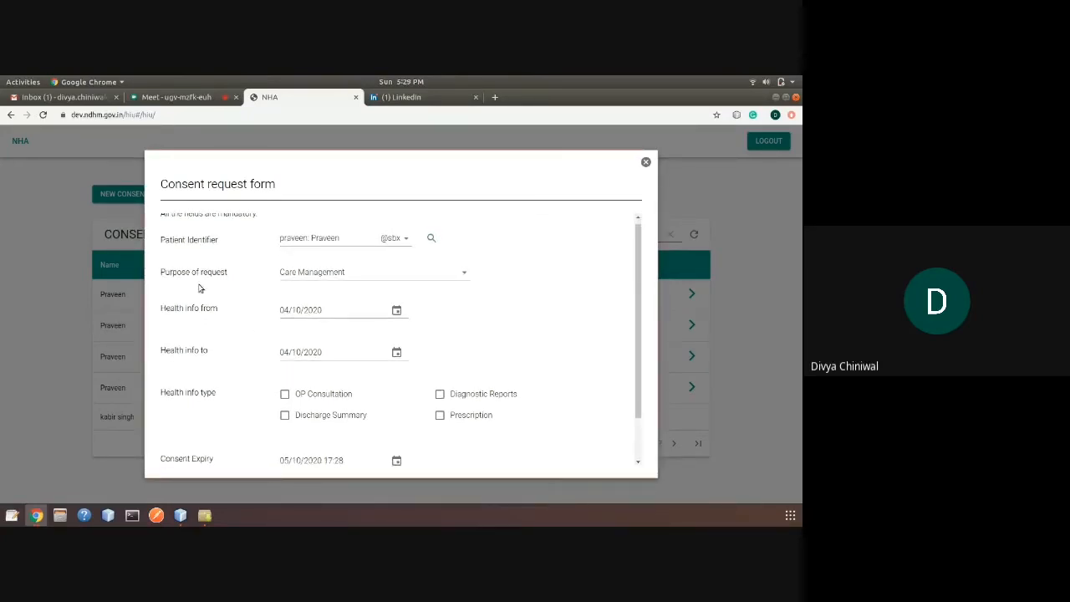
left_click(452, 281)
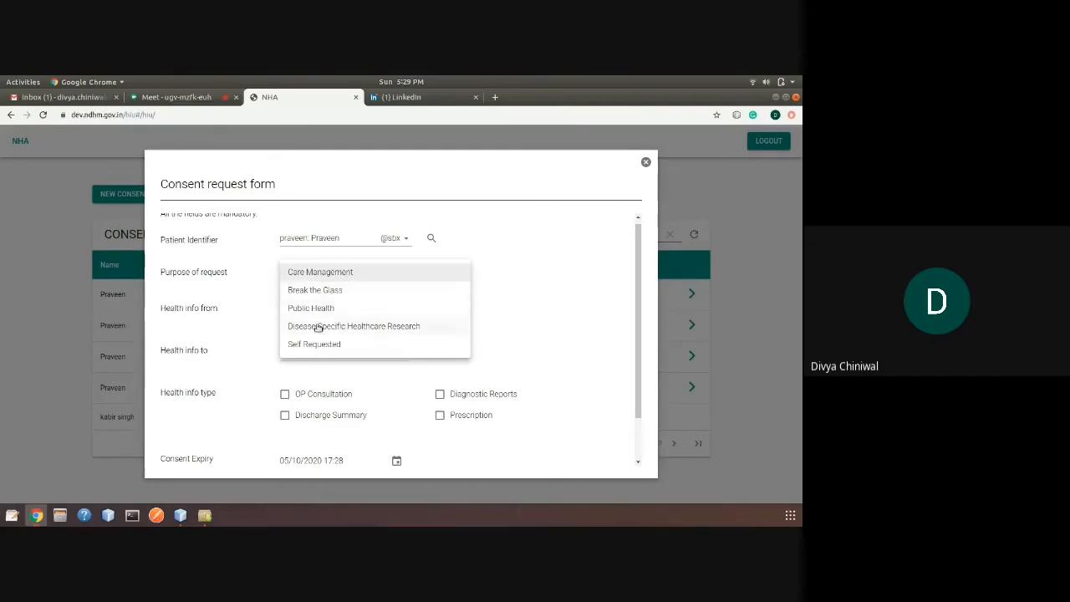
left_click(339, 275)
left_click(430, 275)
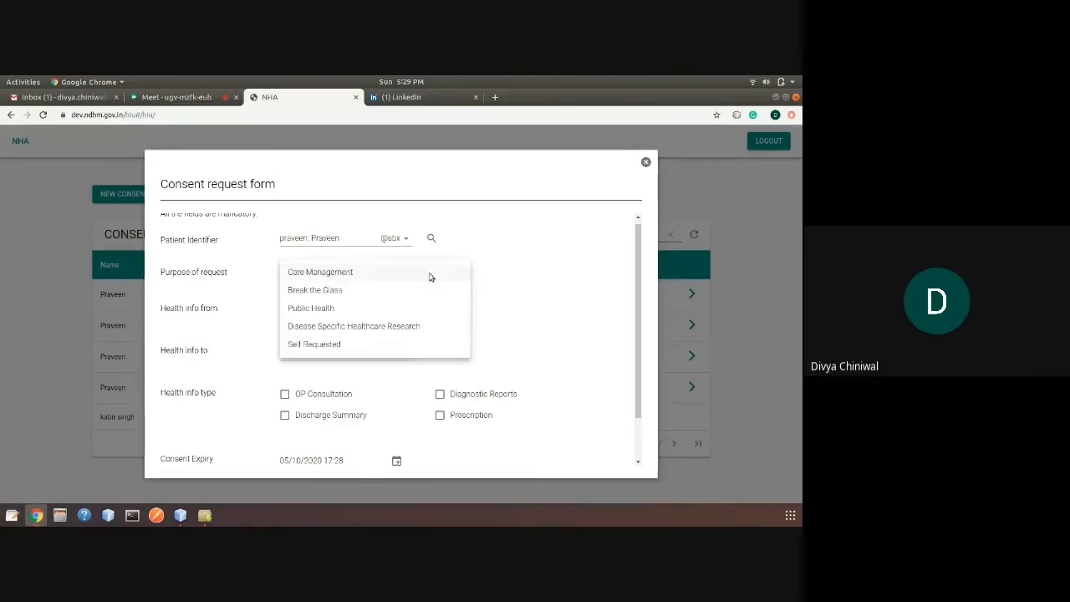
left_click(359, 275)
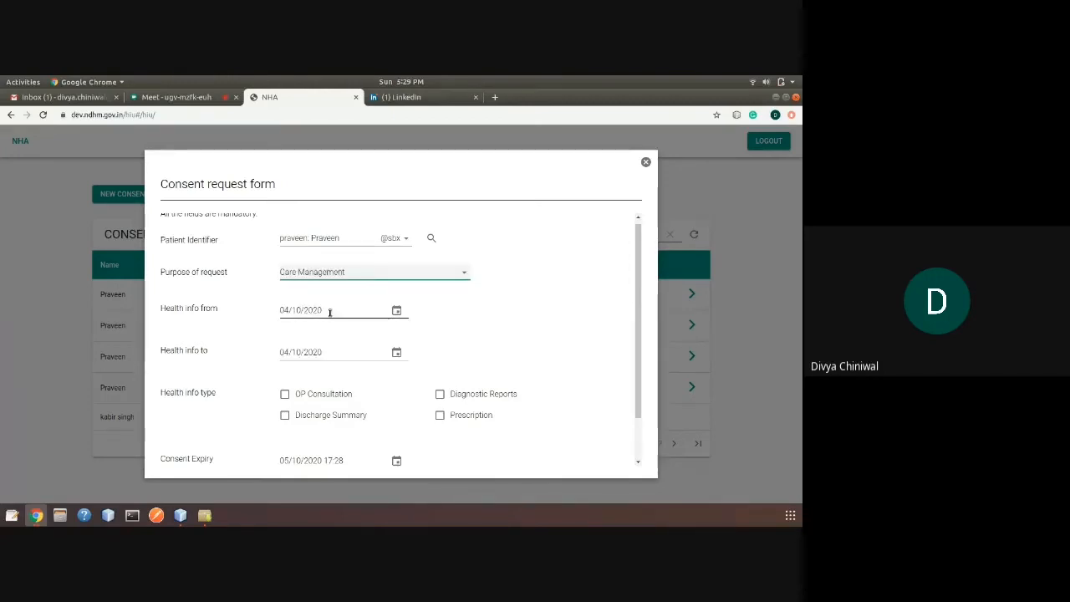
scroll(330, 311, "down", 1)
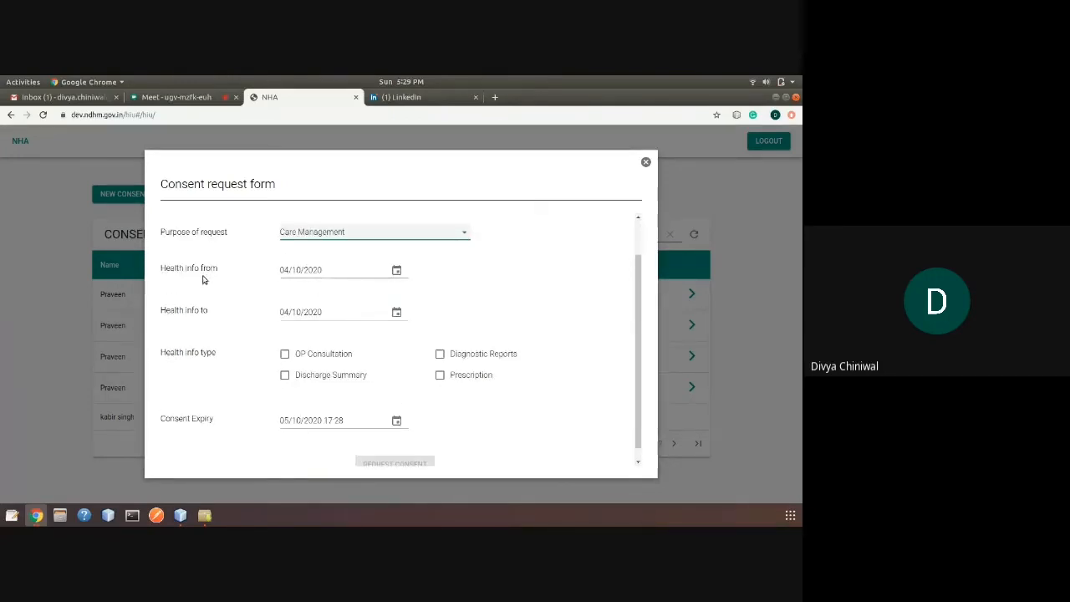
Set the Health info from date to 15 September 2020
left_click(396, 271)
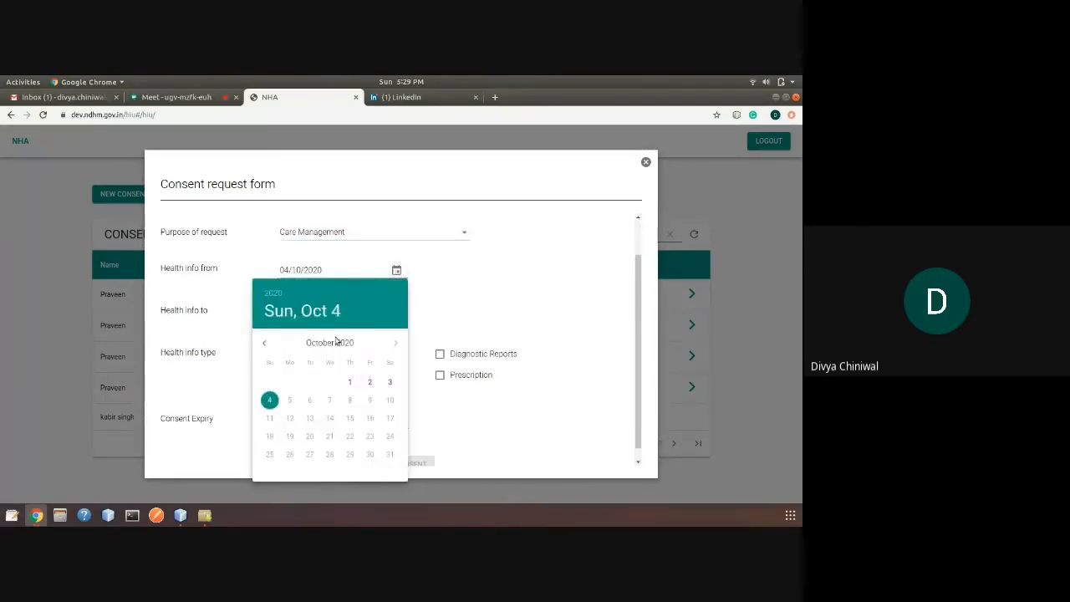
left_click(265, 344)
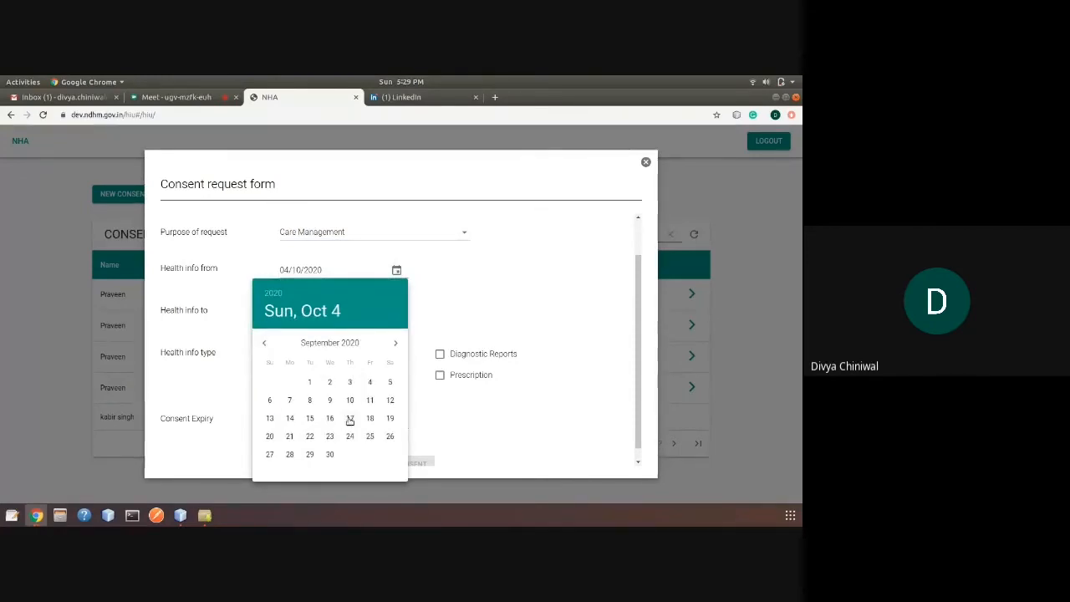
left_click(308, 418)
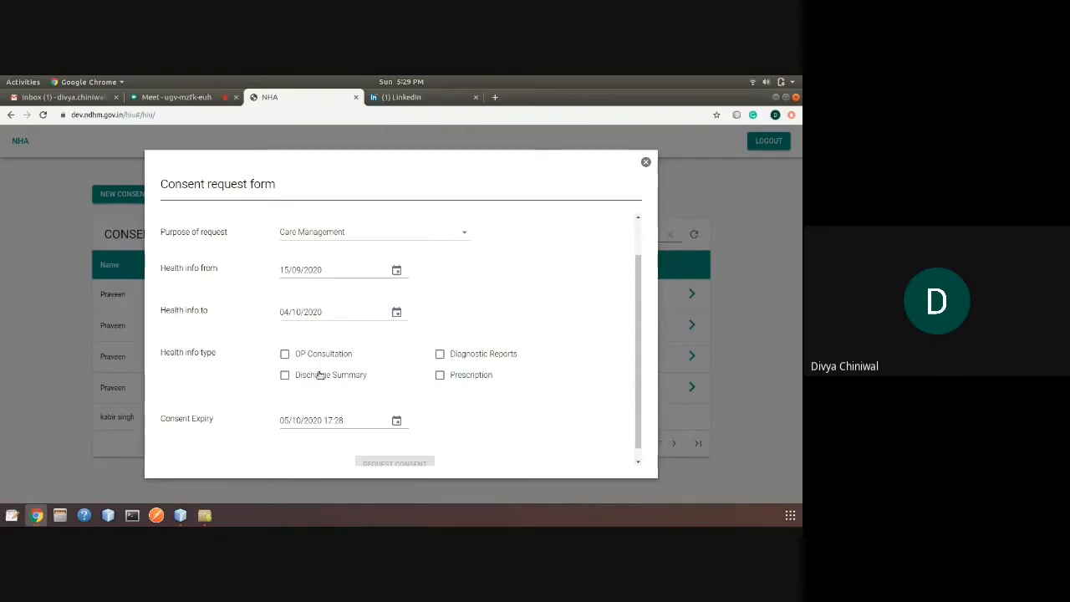
scroll(318, 374, "down", 1)
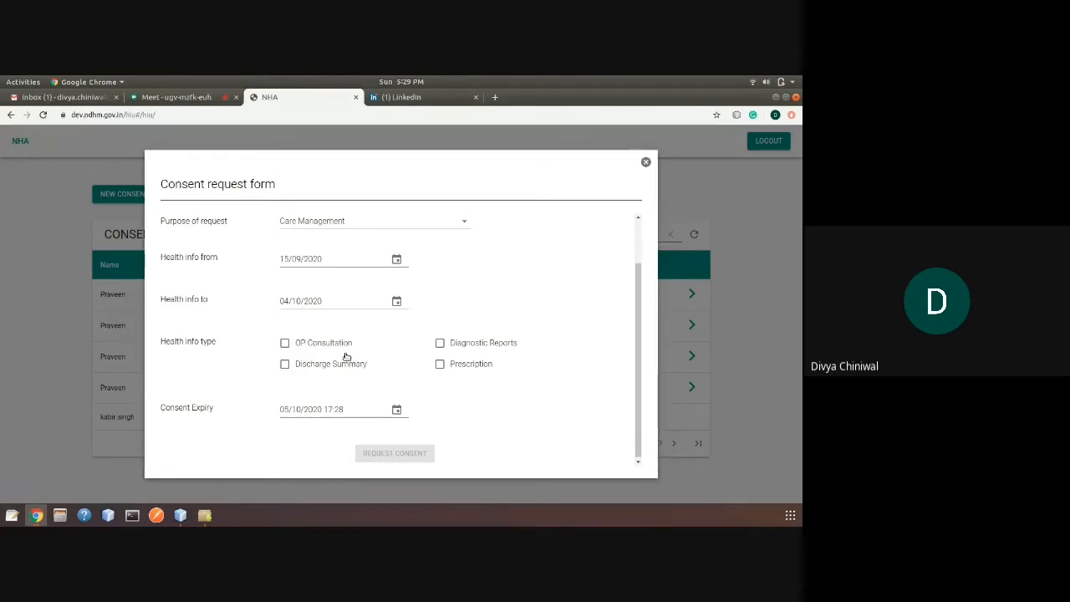
Tick OP Consultation, Diagnostic Reports, Discharge Summary and Prescription as health info types
left_click(328, 347)
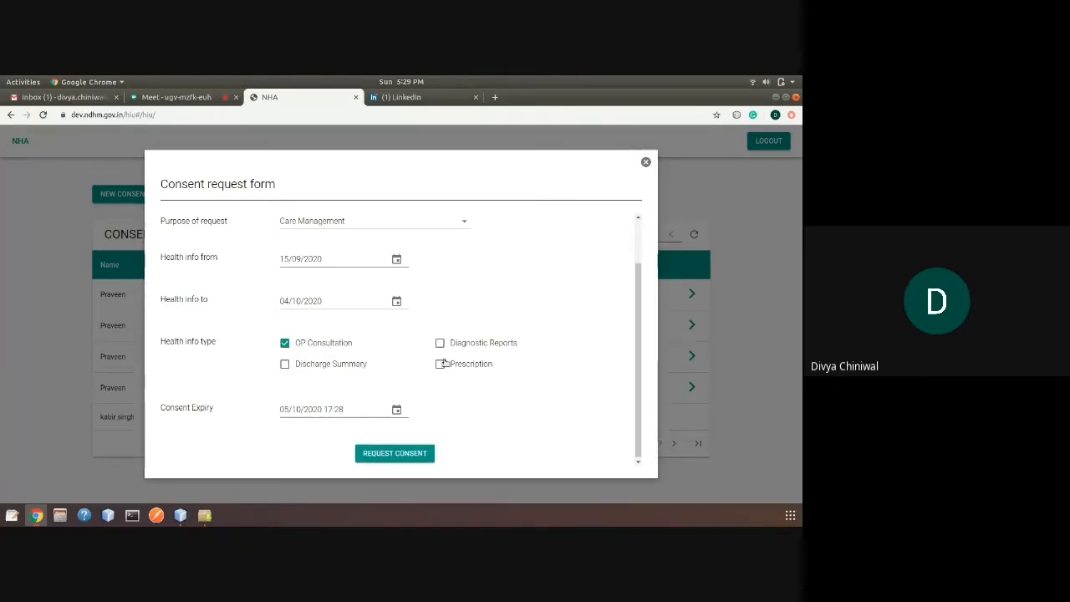
left_click(467, 346)
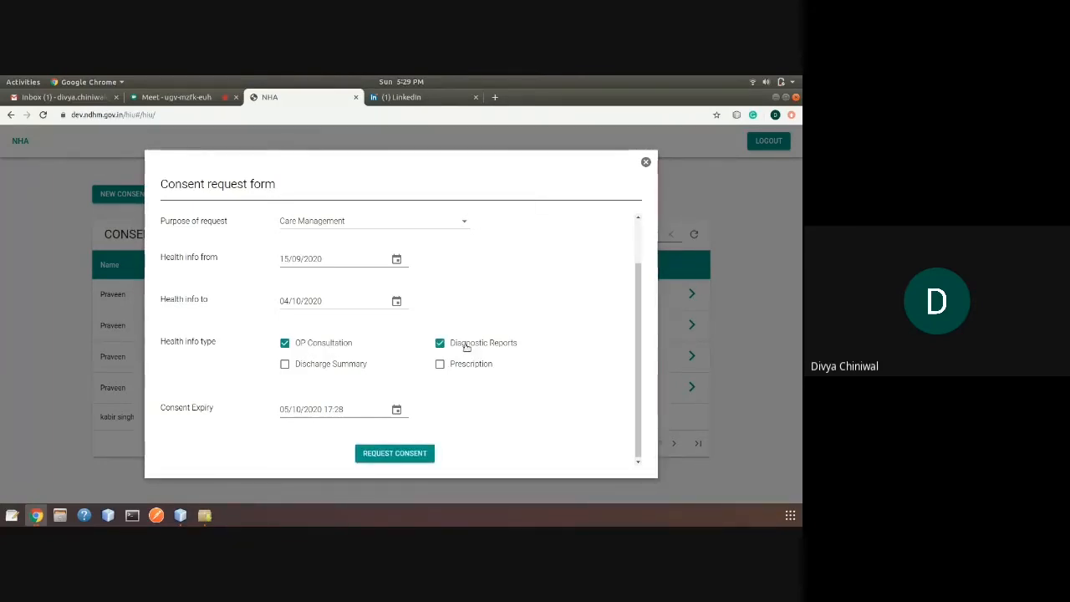
left_click(317, 367)
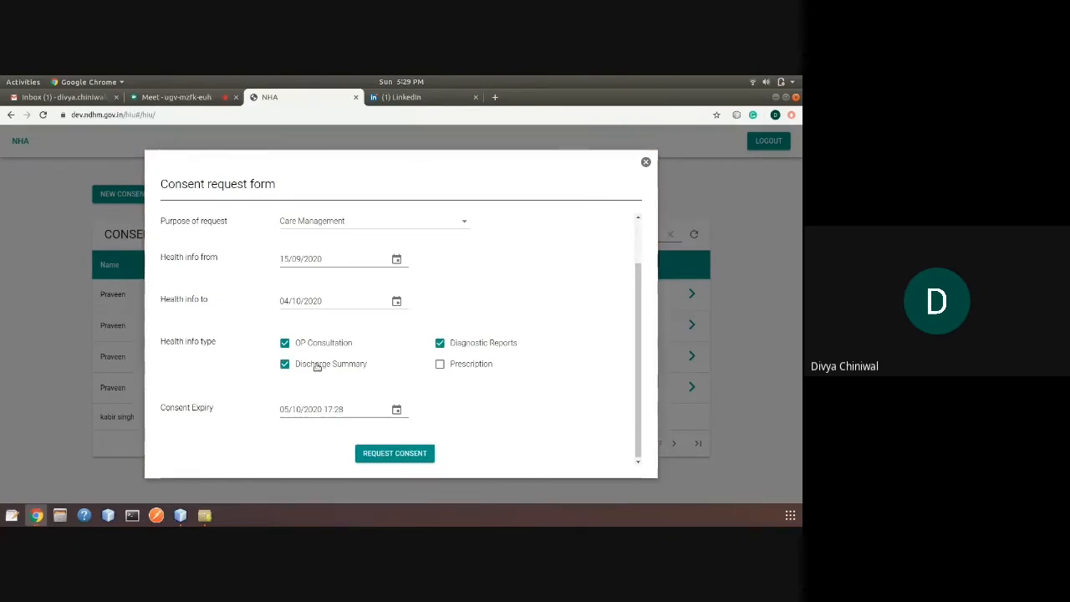
left_click(445, 370)
scroll(215, 419, "up", 1)
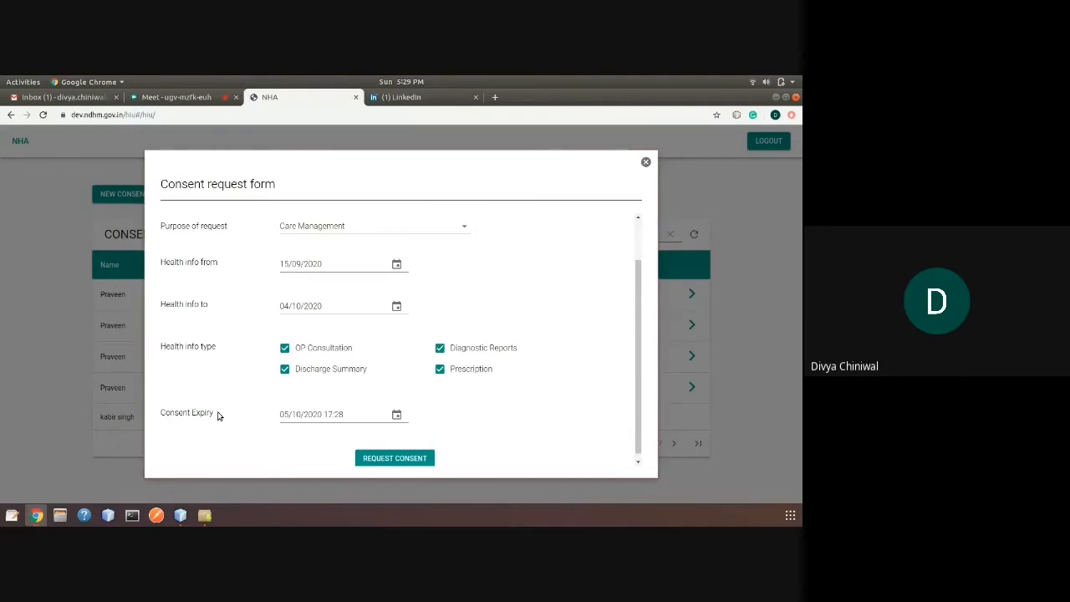
scroll(218, 414, "down", 1)
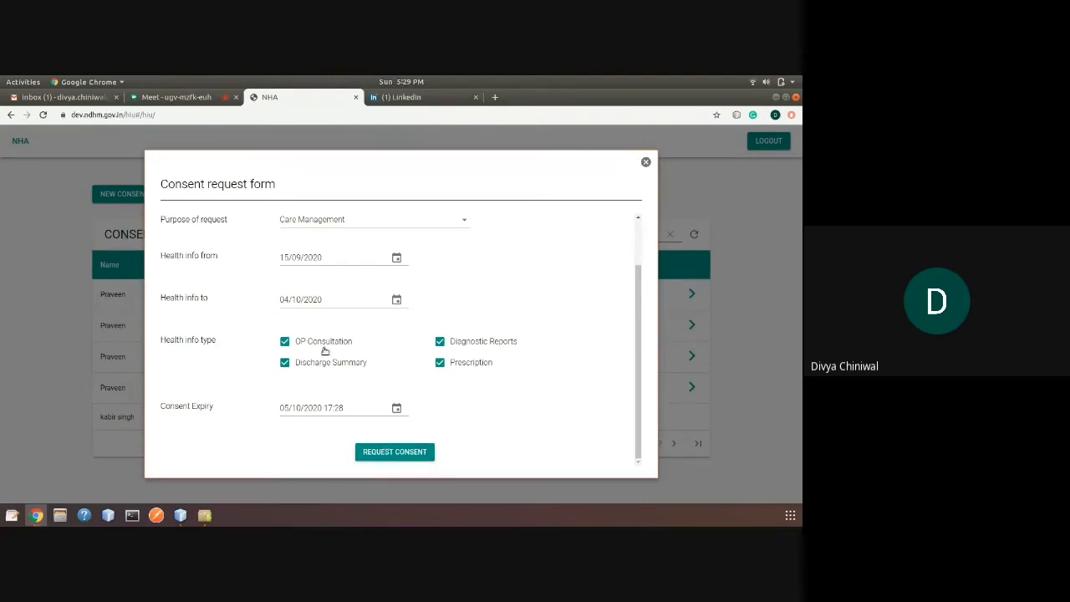
scroll(262, 358, "up", 2)
scroll(261, 360, "down", 1)
Submit the consent request, check the new Request Initiated row, then switch to the Meet tab
left_click(384, 452)
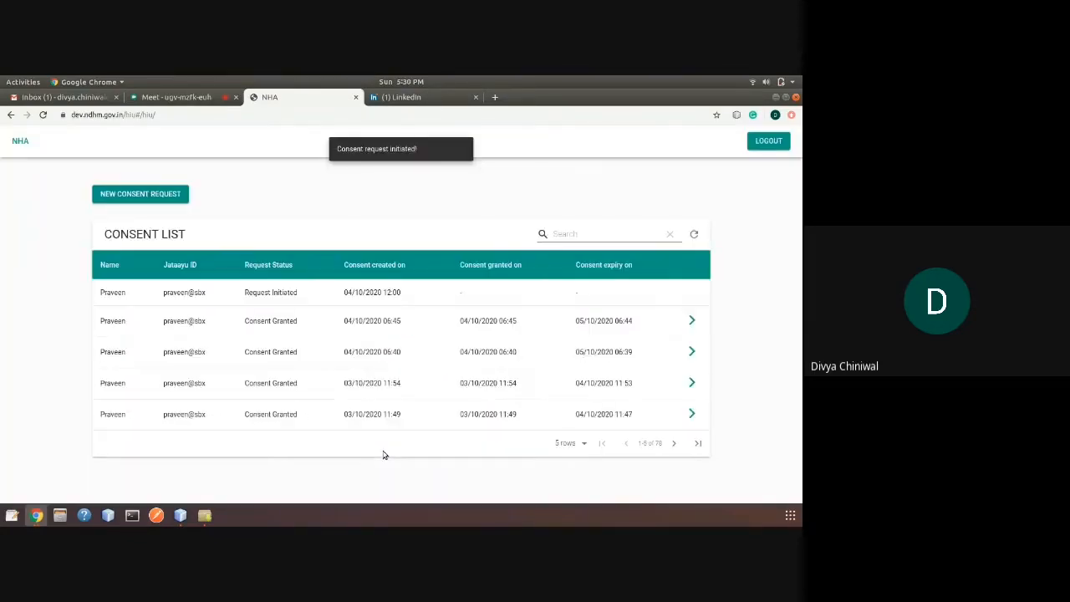
left_click_drag(242, 292, 307, 298)
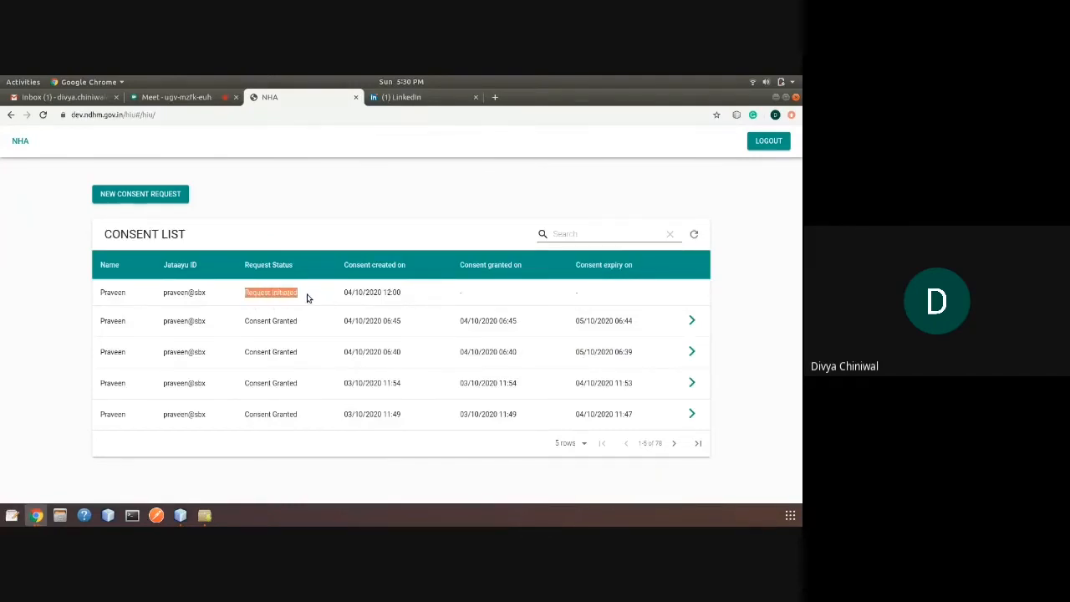
left_click(309, 299)
left_click(171, 100)
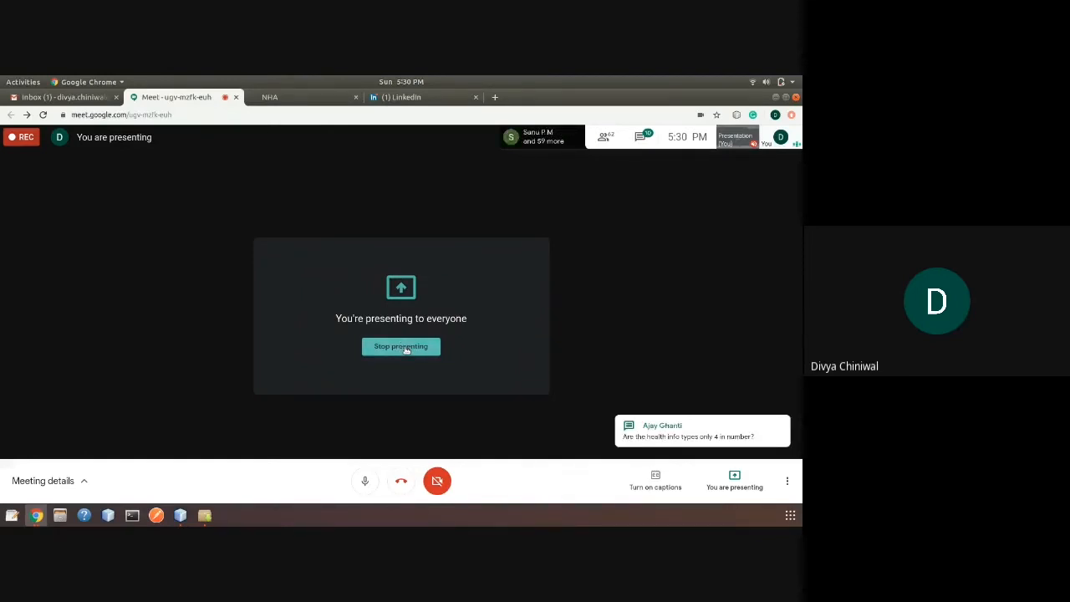
Stop presenting the screen in the Google Meet call
left_click(406, 350)
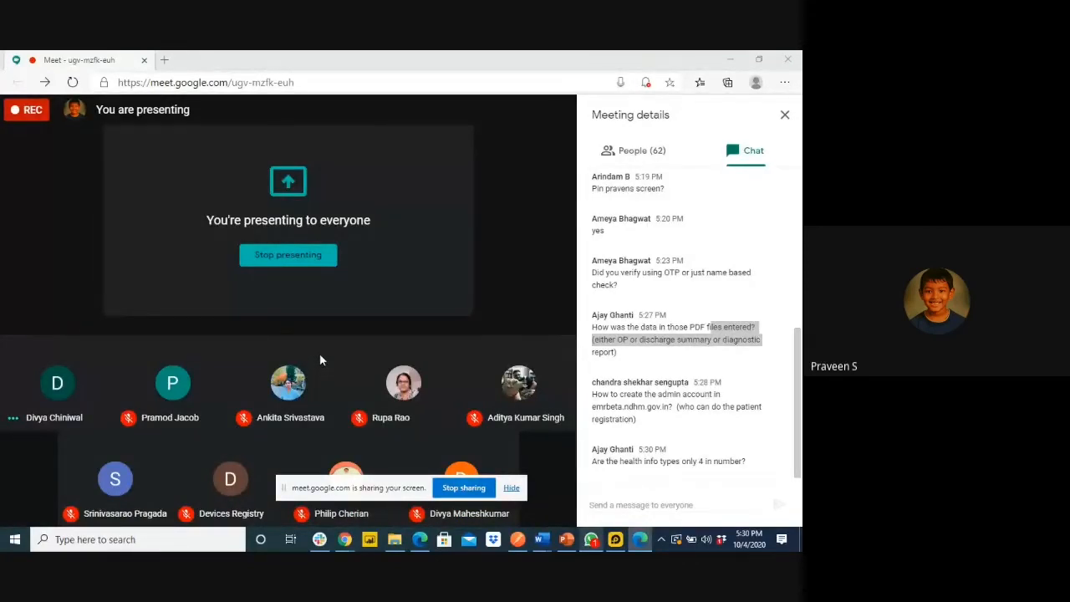
Open the PHR app, look through the patient's My Profile, then go to Consents
left_click(591, 539)
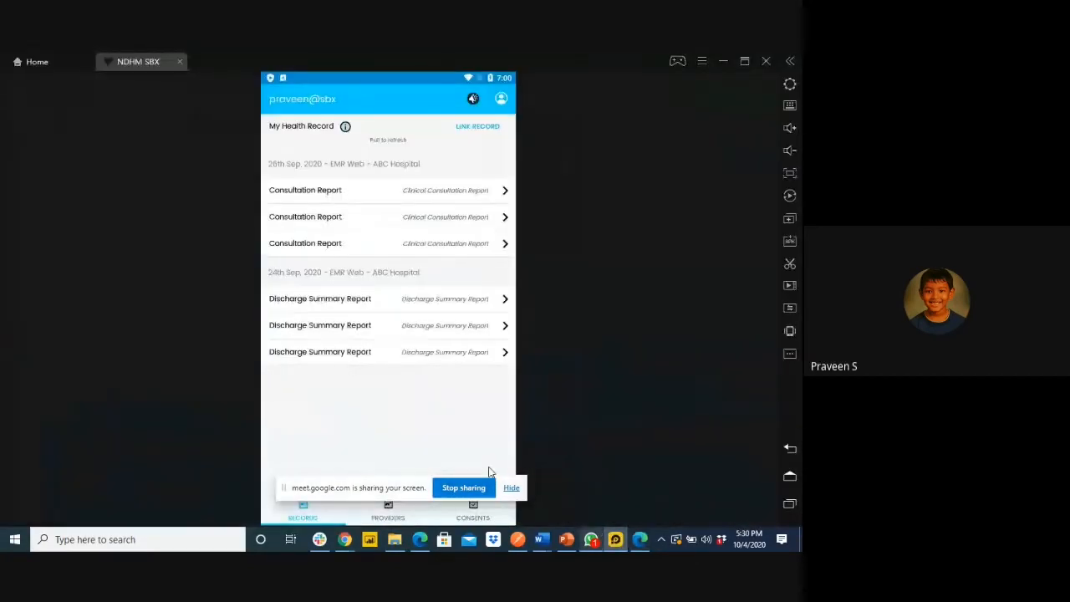
left_click(511, 487)
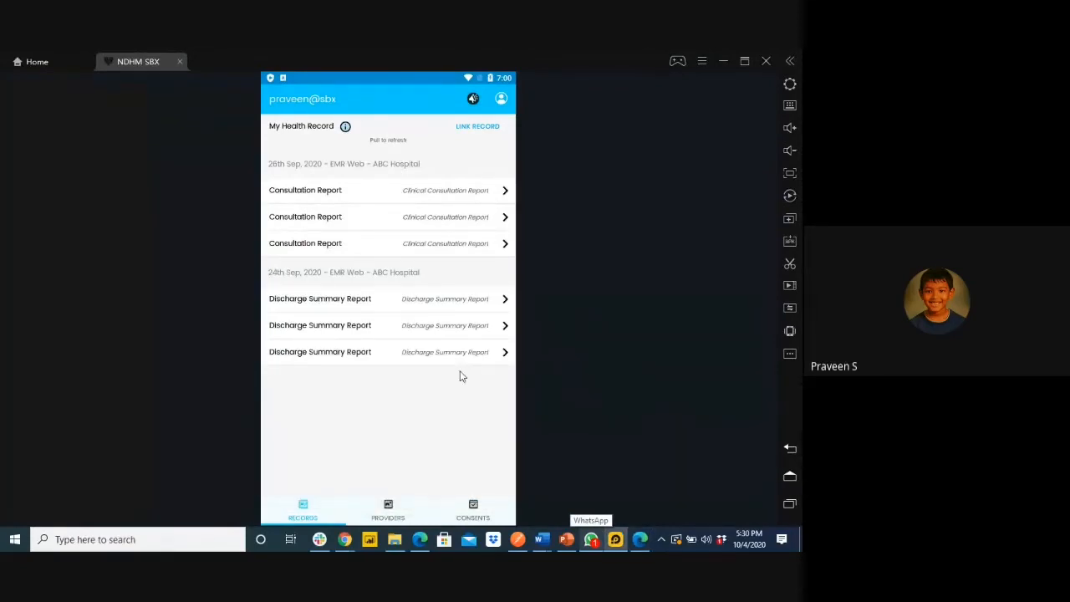
left_click(501, 99)
scroll(365, 468, "down", 5)
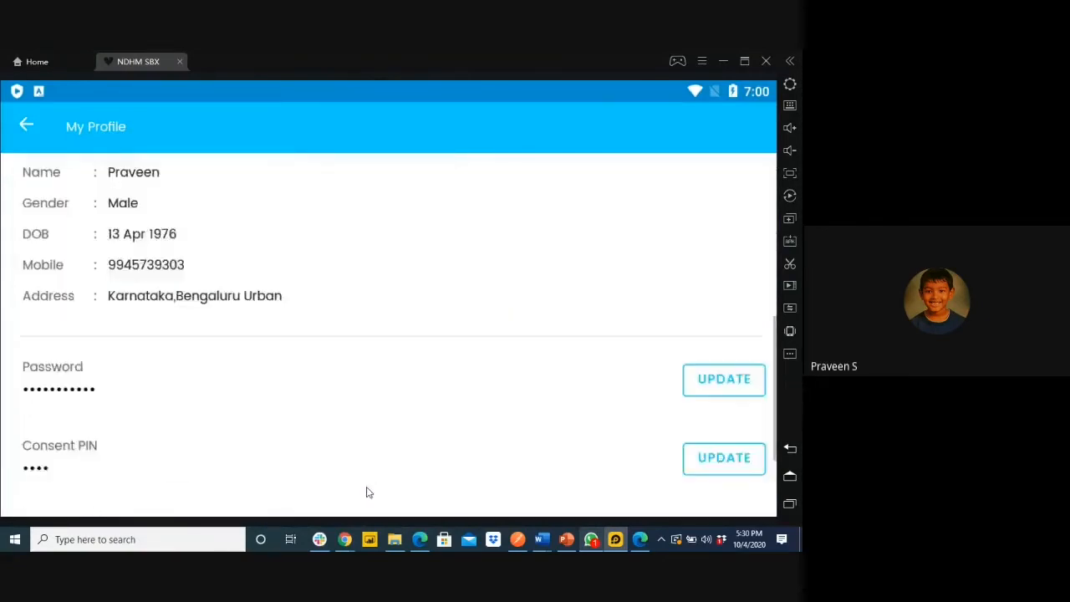
scroll(368, 493, "down", 3)
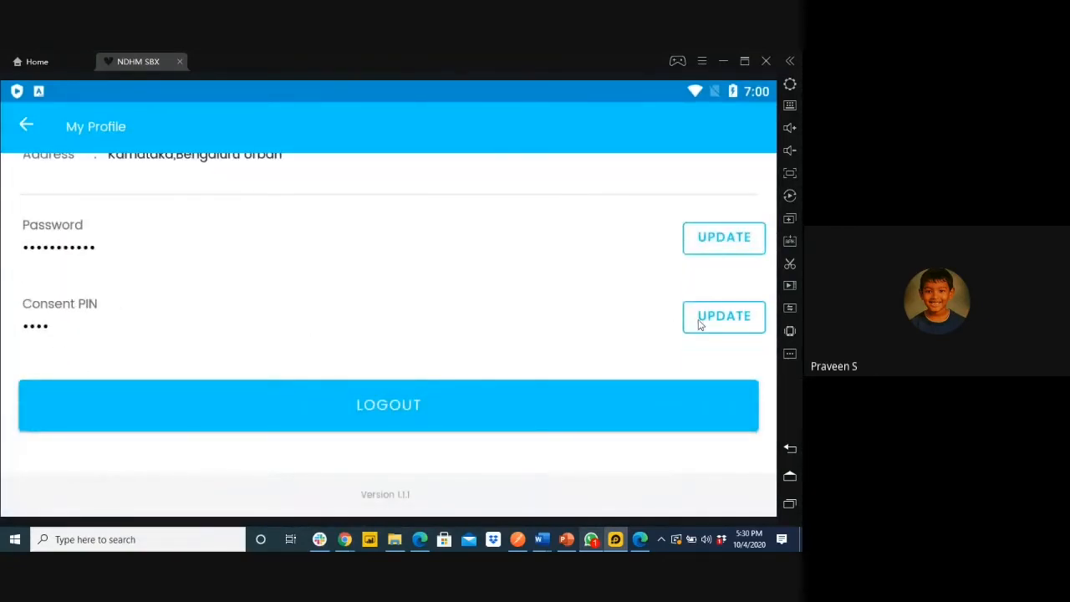
scroll(427, 332, "up", 1)
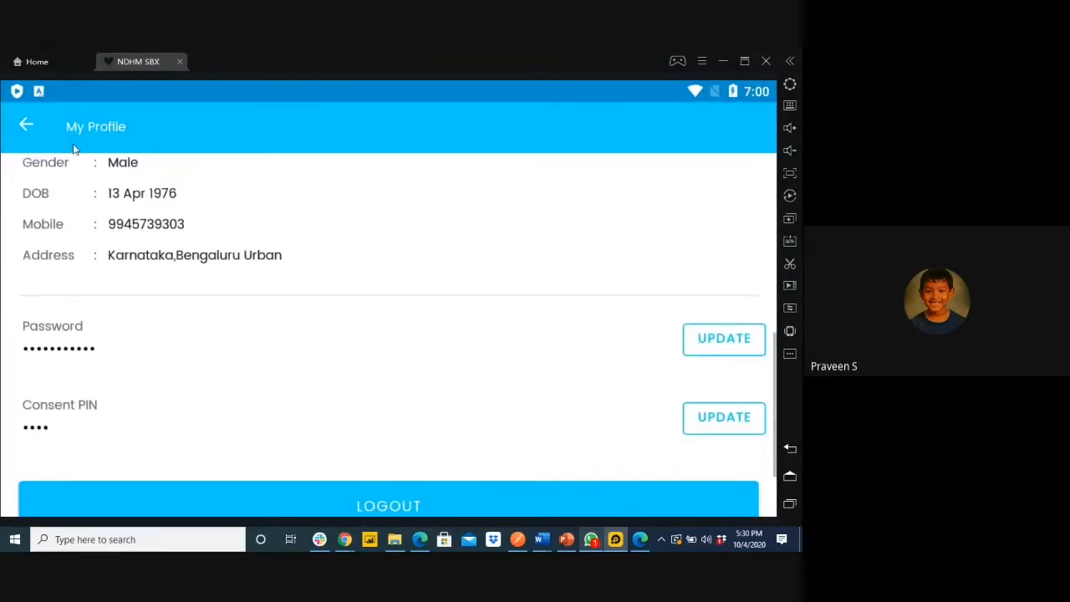
left_click(26, 126)
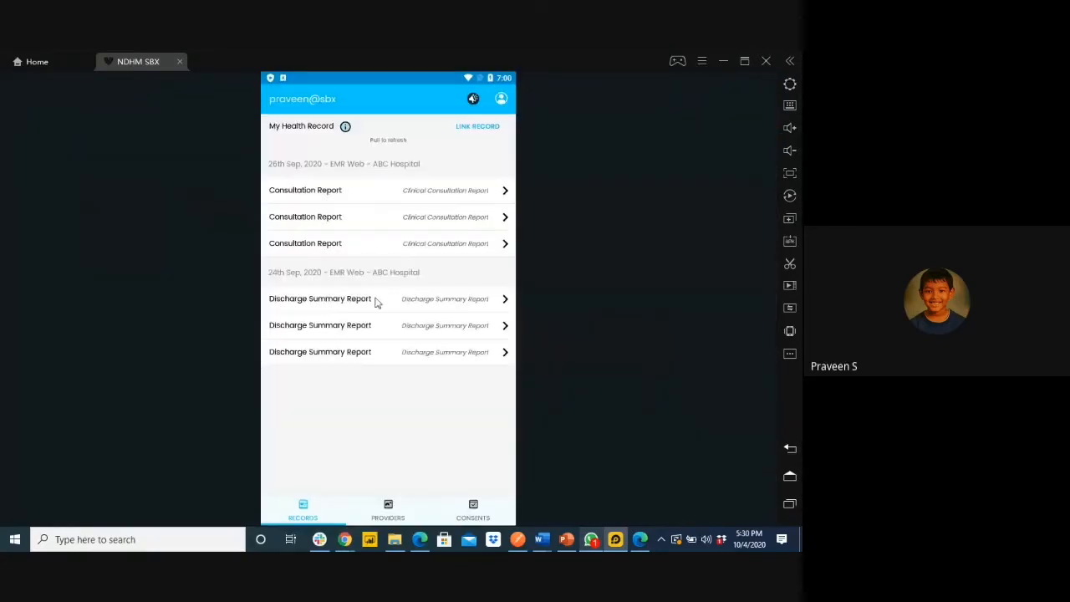
left_click(475, 511)
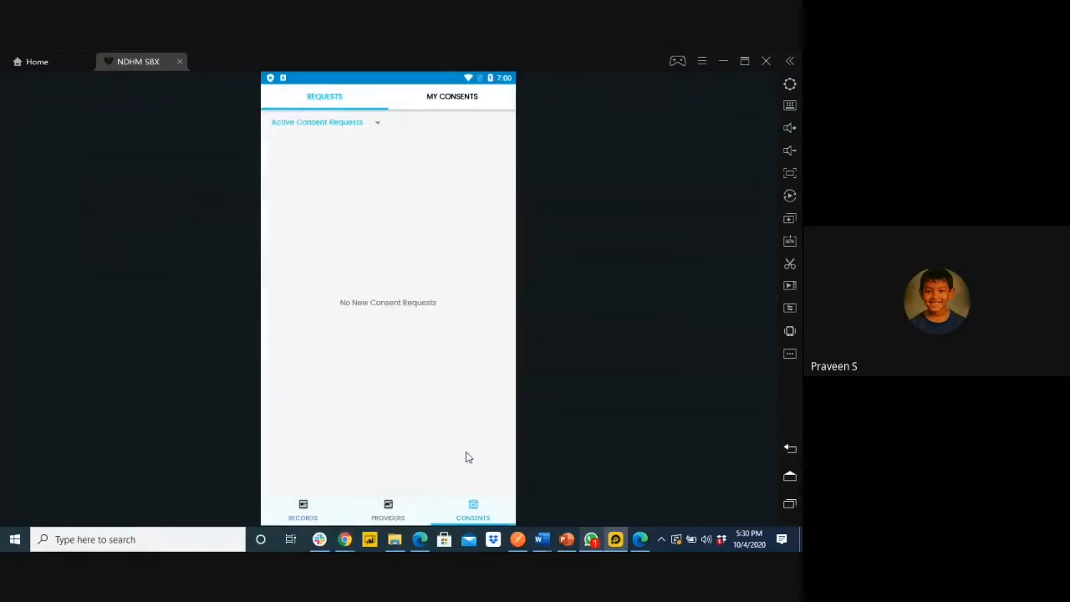
Filter consents to Active and open Tata Memorial Hospital's Care Management request
left_click(378, 126)
left_click(332, 262)
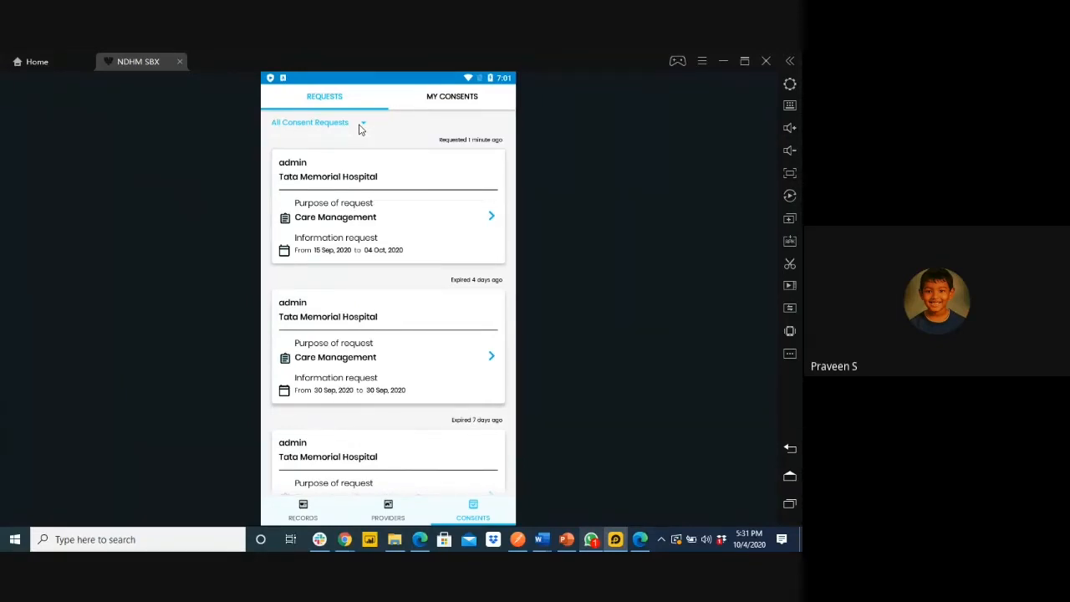
left_click(360, 125)
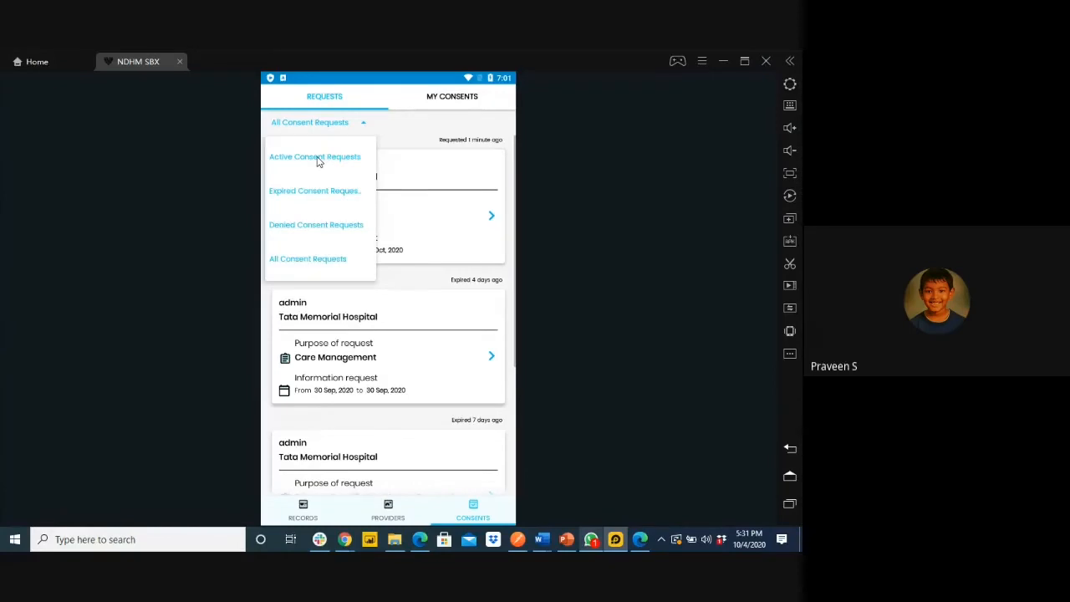
left_click(318, 159)
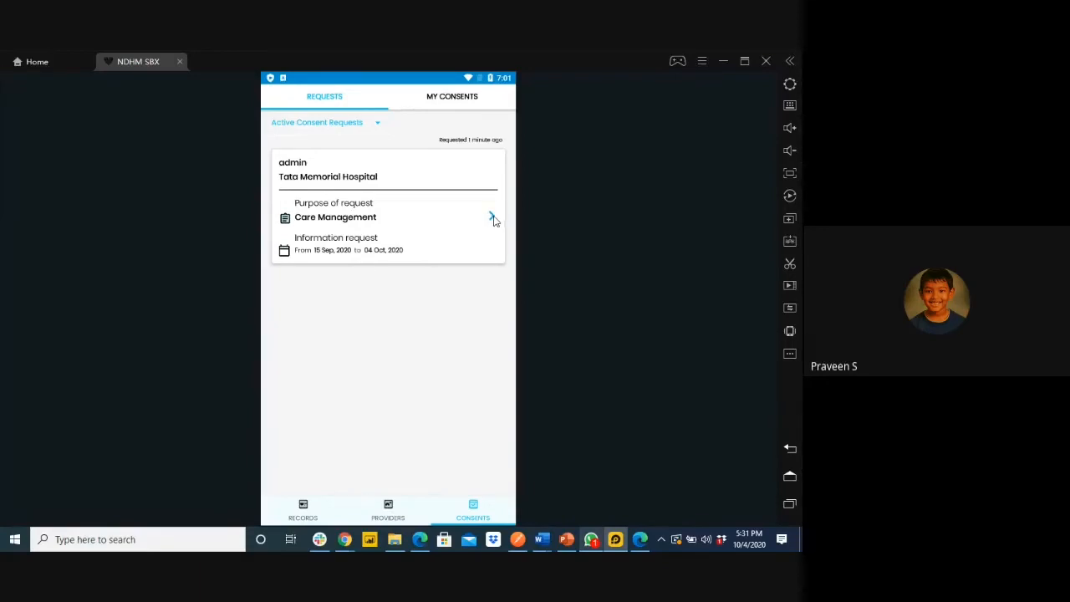
left_click(492, 217)
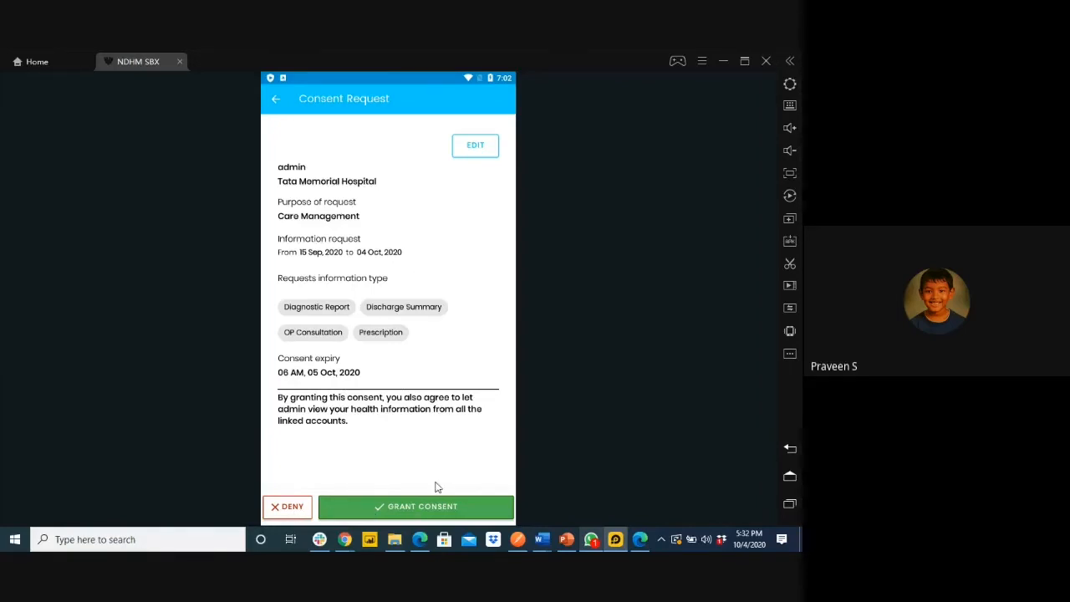
Grant the consent with the 4-digit consent PIN, then show the RECORDS tab
left_click(435, 510)
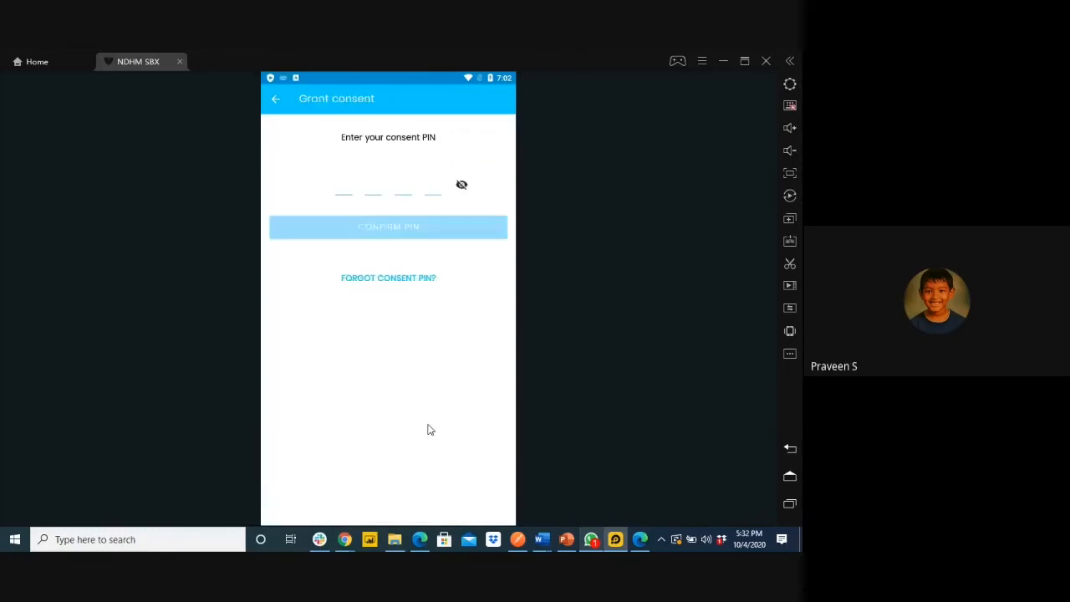
left_click(349, 196)
type("••••")
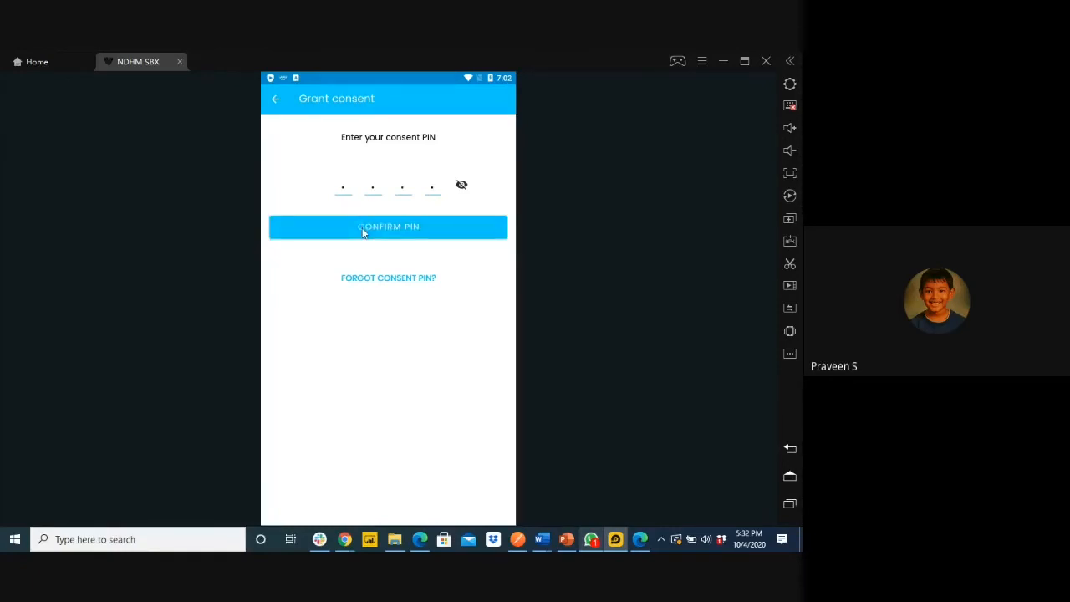
left_click(362, 233)
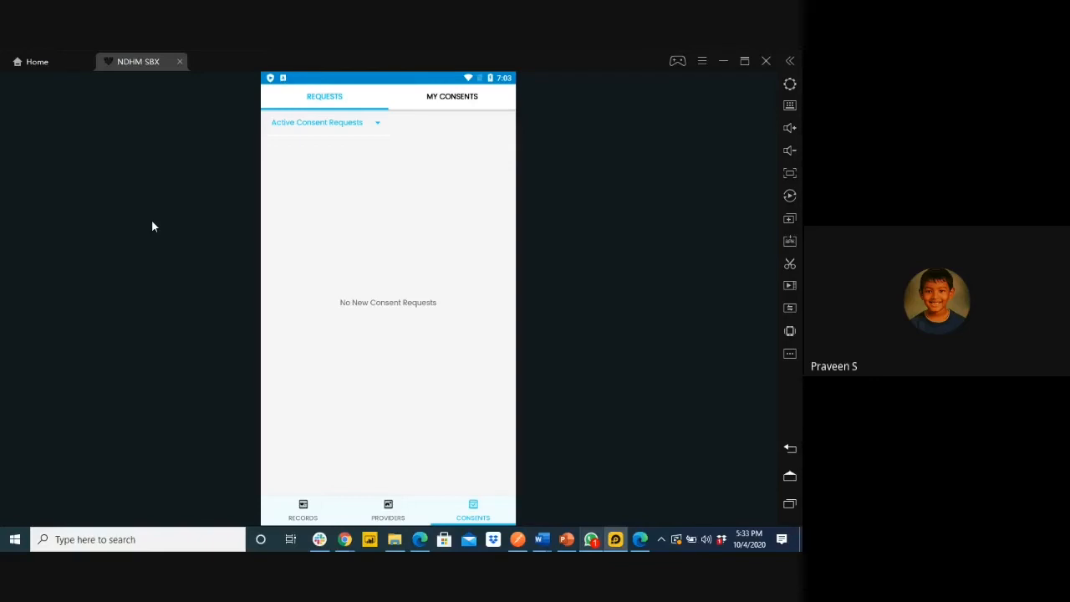
left_click(301, 510)
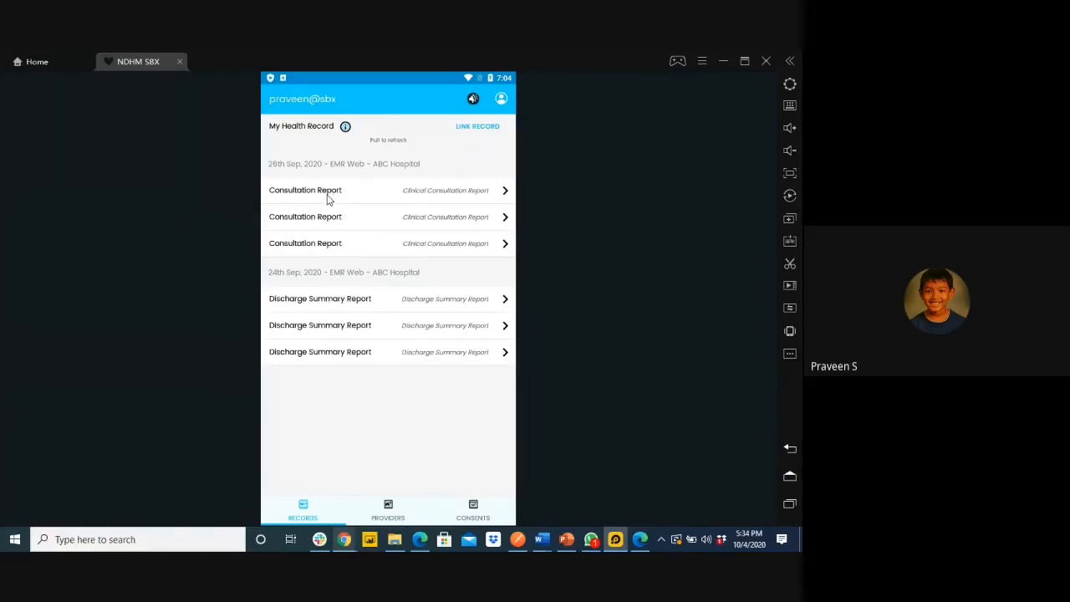
Open the first Consultation Report and expand Medical History, Symptoms and Observations
left_click(308, 198)
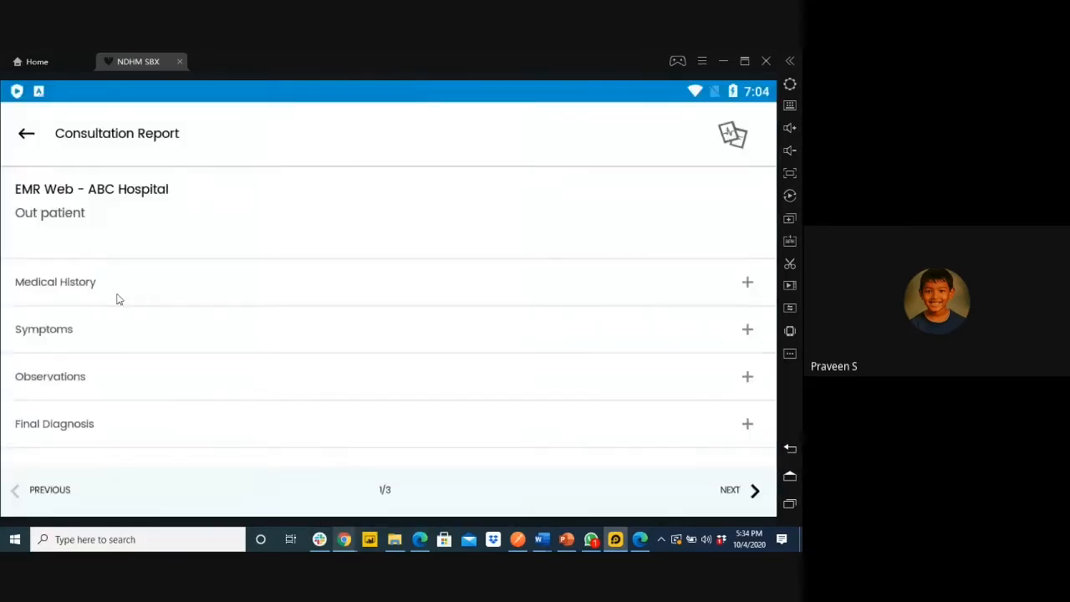
left_click(75, 295)
left_click(73, 284)
left_click(74, 335)
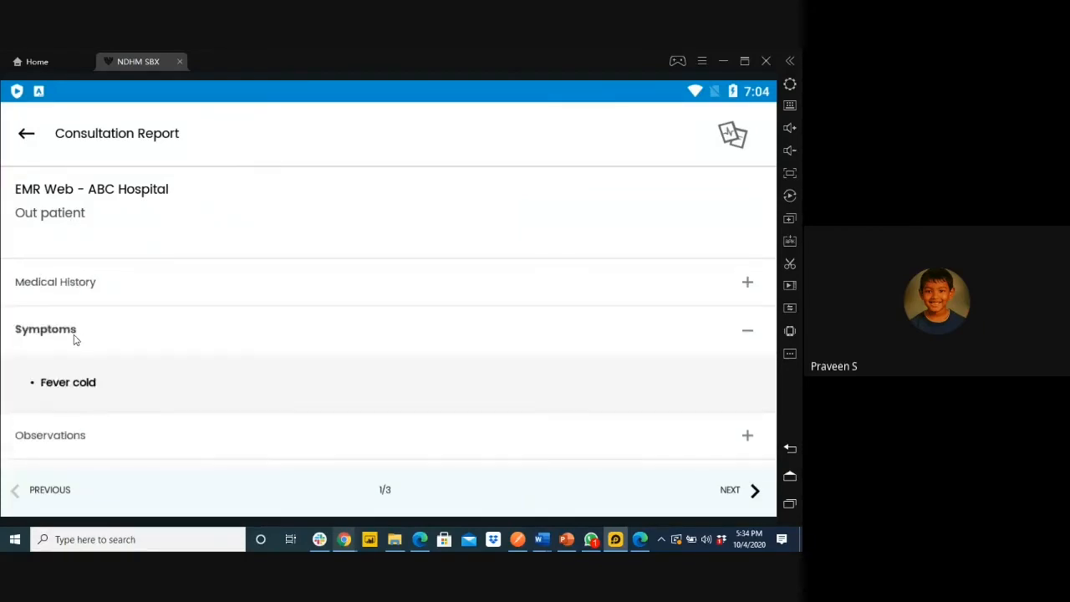
left_click_drag(61, 390, 74, 294)
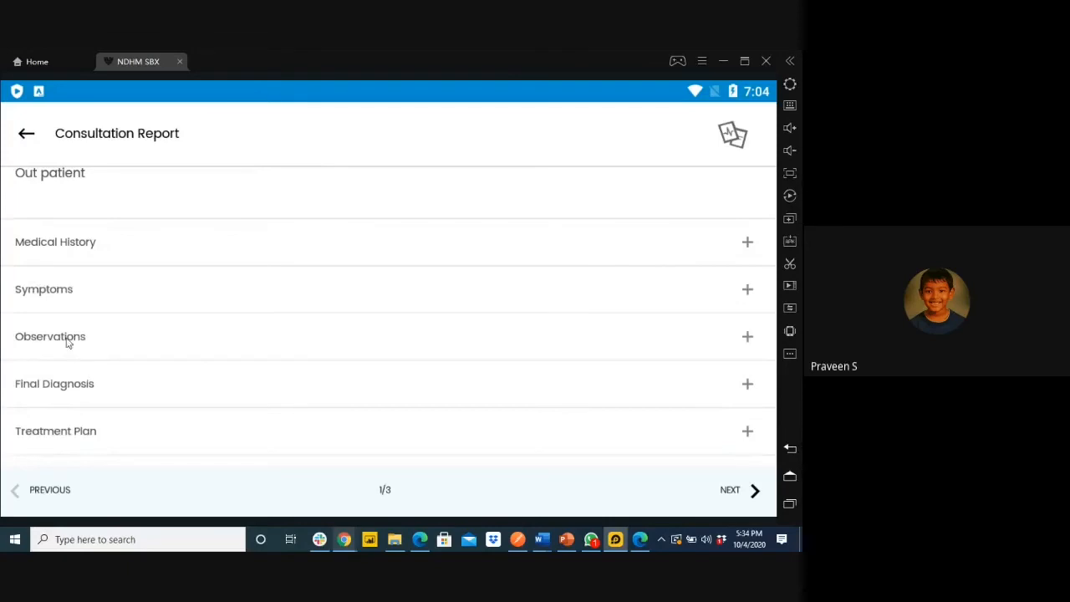
left_click(68, 342)
scroll(81, 403, "down", 2)
left_click(84, 235)
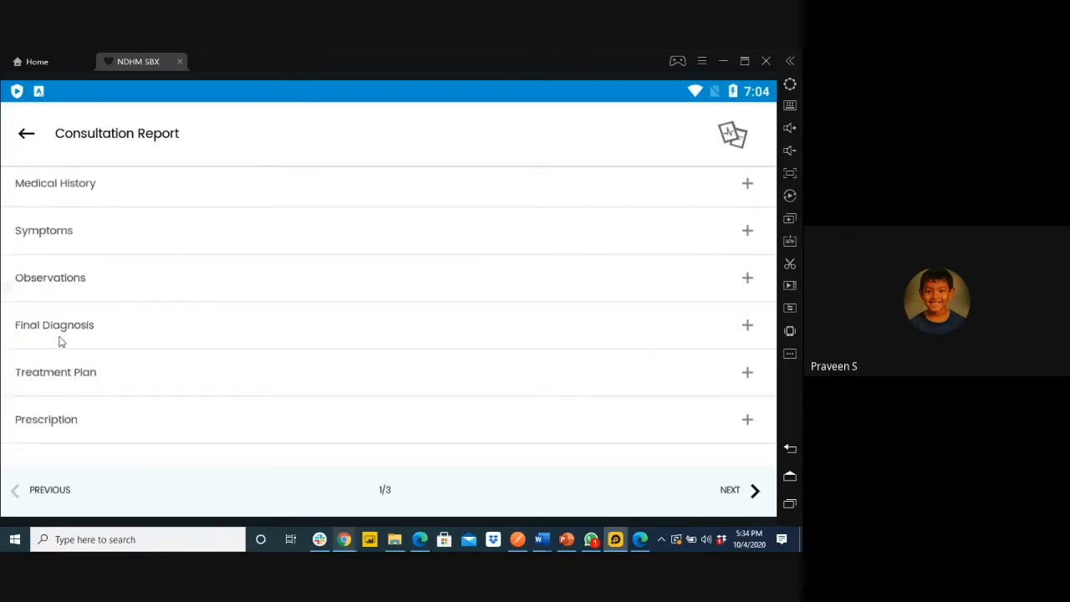
View Final Diagnosis, Treatment Plan and Prescription, then return to the records list
left_click(58, 326)
left_click(67, 326)
left_click(73, 393)
scroll(79, 433, "down", 1)
left_click(80, 432)
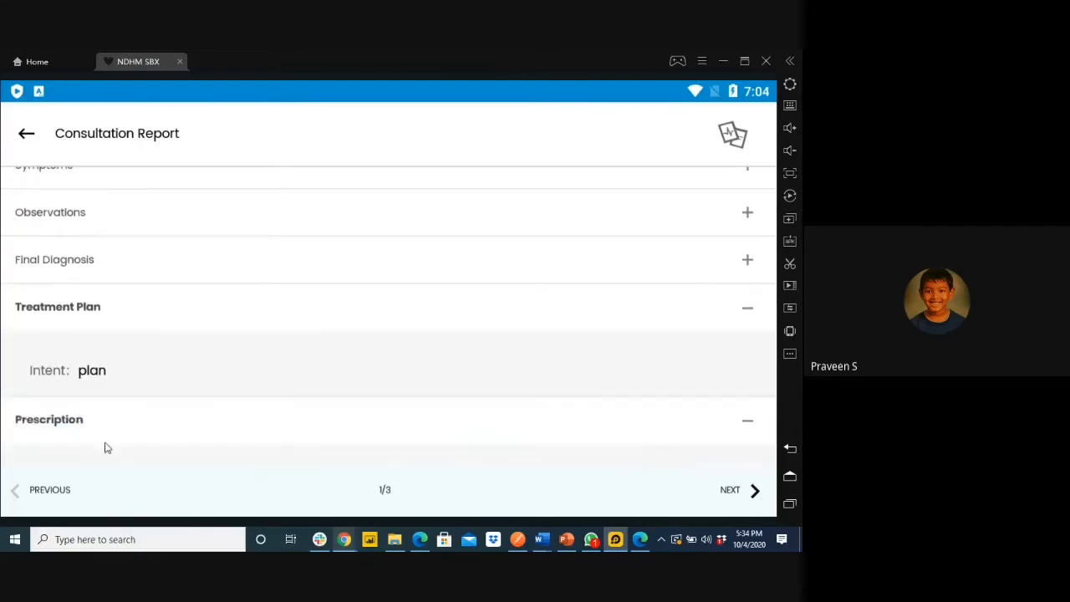
scroll(131, 454, "down", 1)
scroll(77, 183, "up", 4)
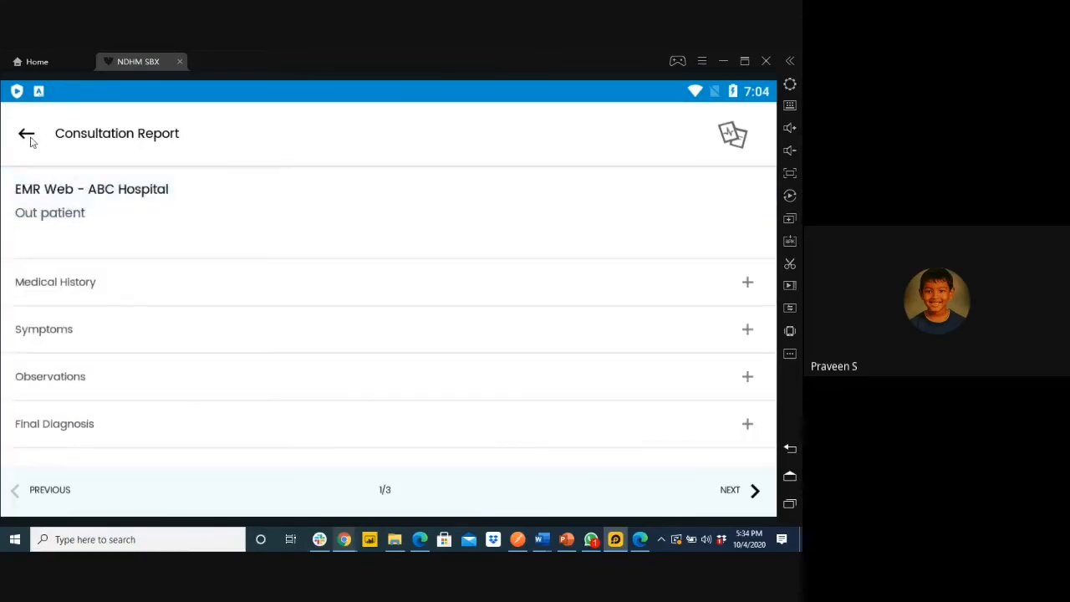
left_click(27, 134)
Open the first Discharge Summary Report and view Chief complaints and Final Diagnosis
left_click(388, 308)
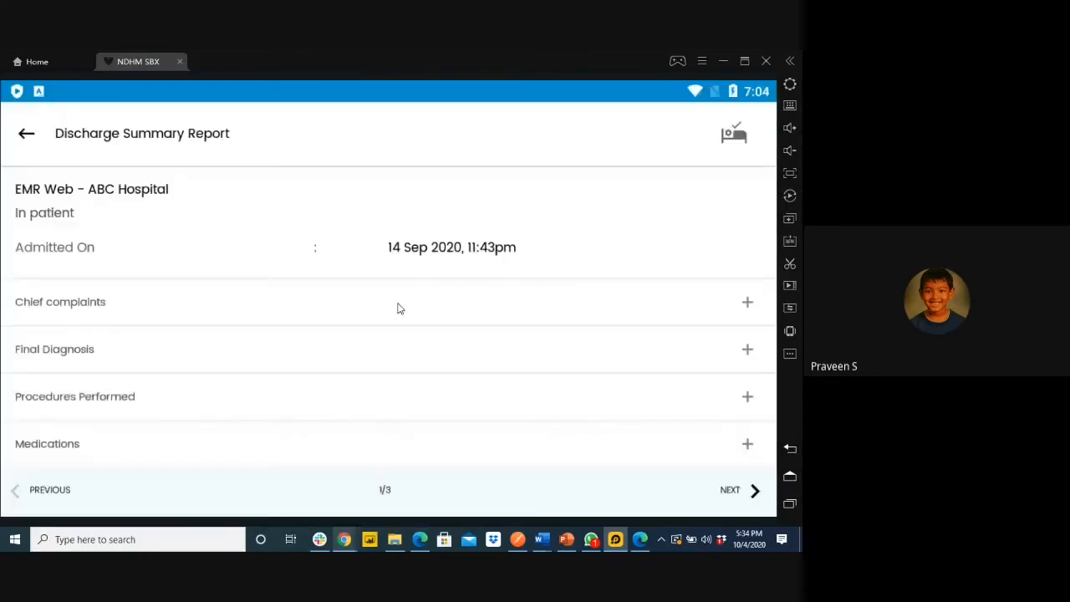
scroll(134, 281, "down", 1)
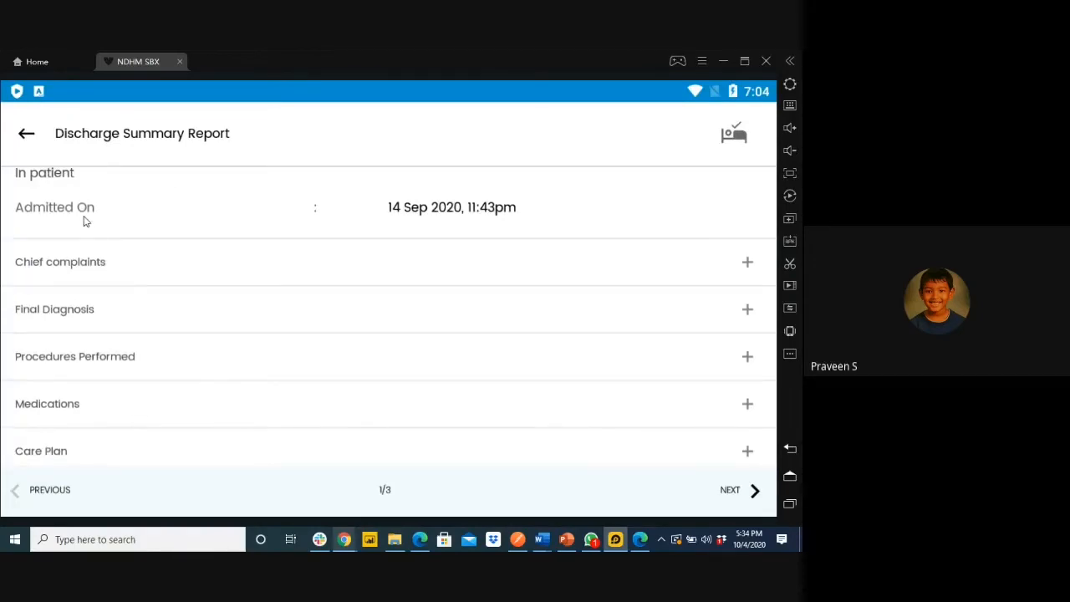
left_click(72, 274)
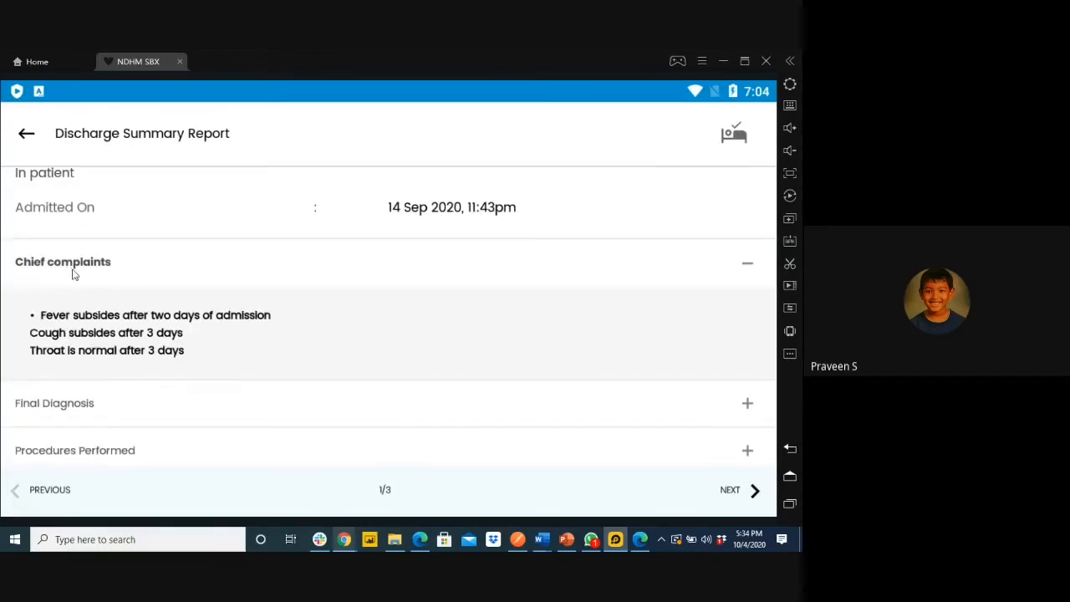
left_click(72, 273)
left_click(70, 307)
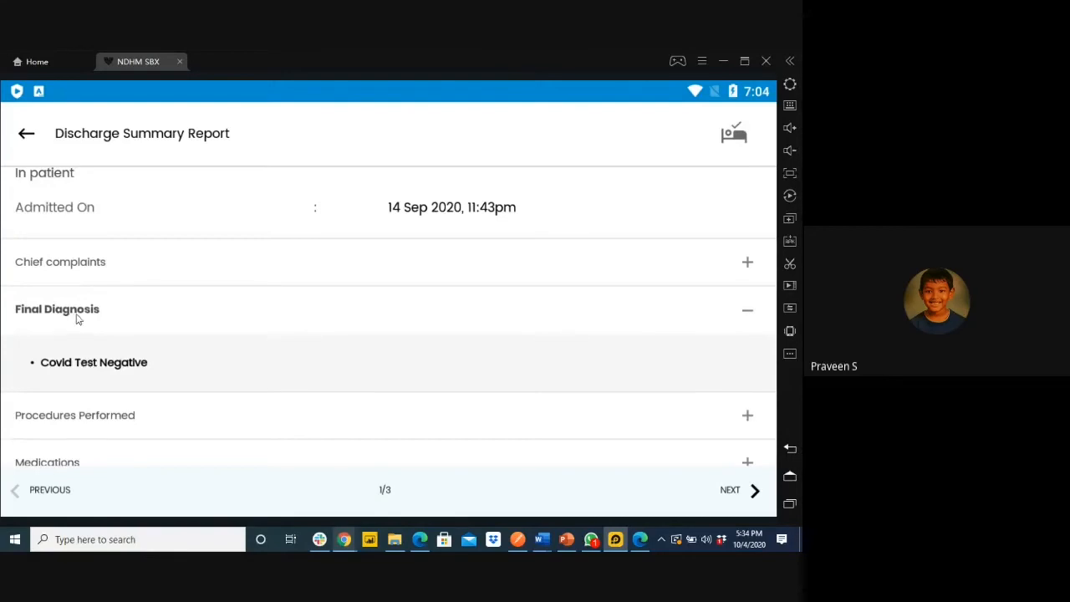
left_click(76, 316)
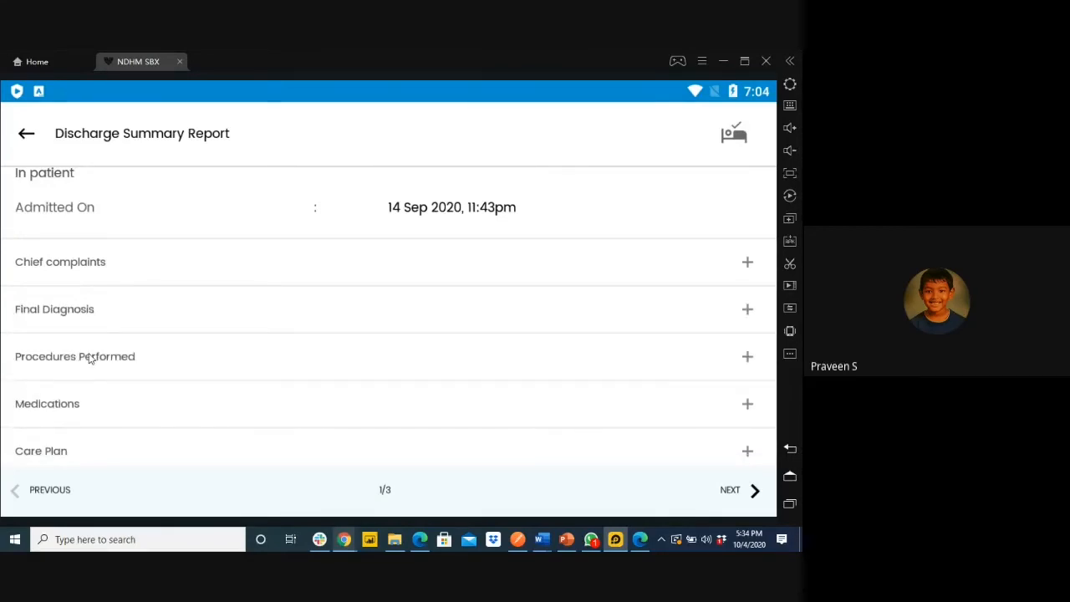
View Procedures Performed, Medications and Care Plan, then return to the records list
left_click(90, 358)
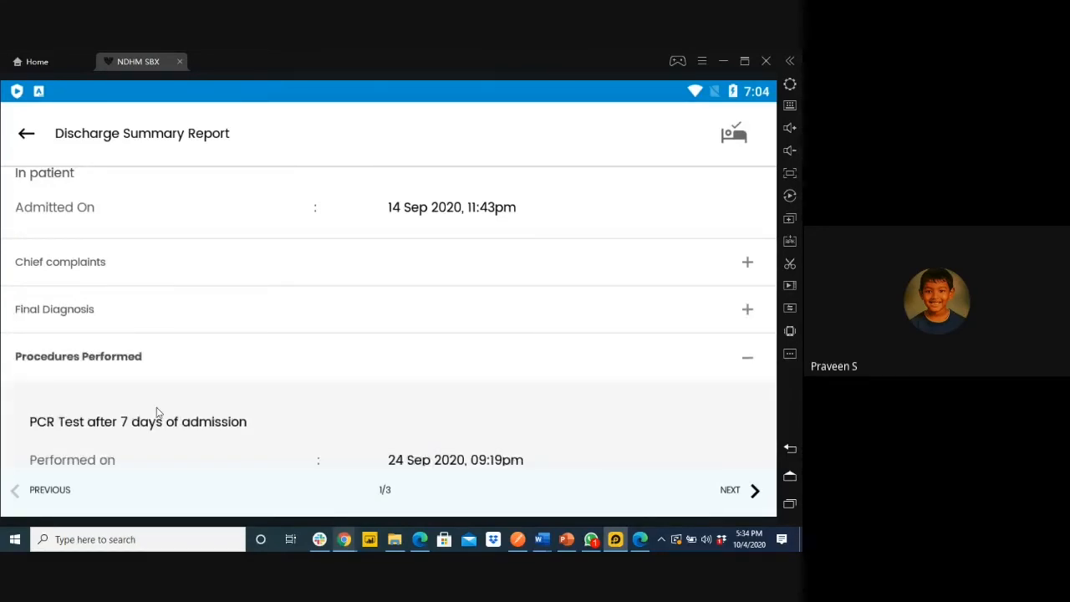
scroll(157, 414, "down", 2)
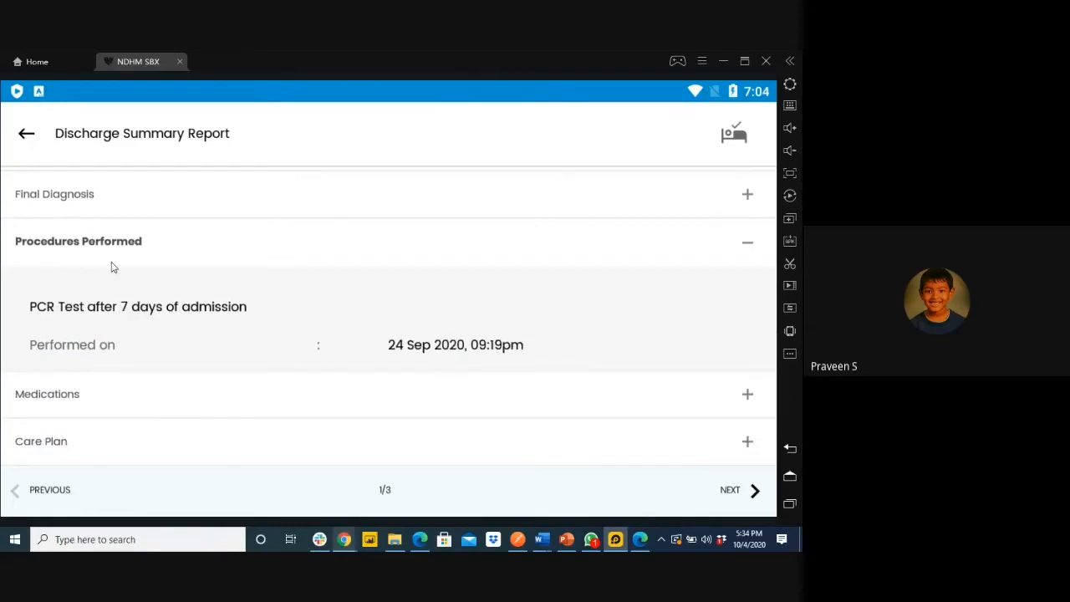
left_click(106, 249)
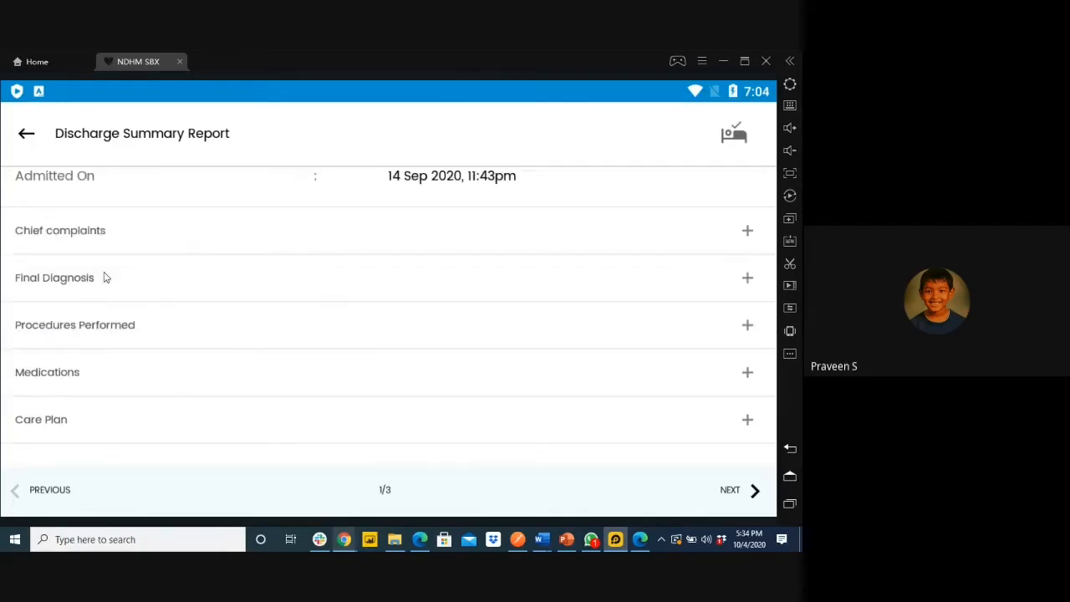
left_click(75, 372)
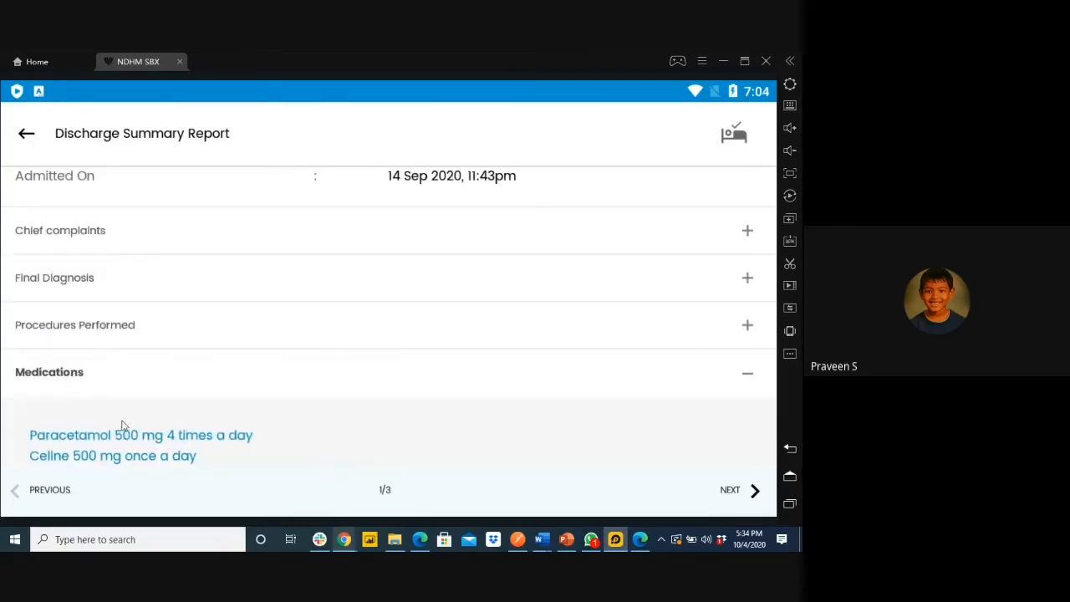
scroll(121, 425, "down", 1)
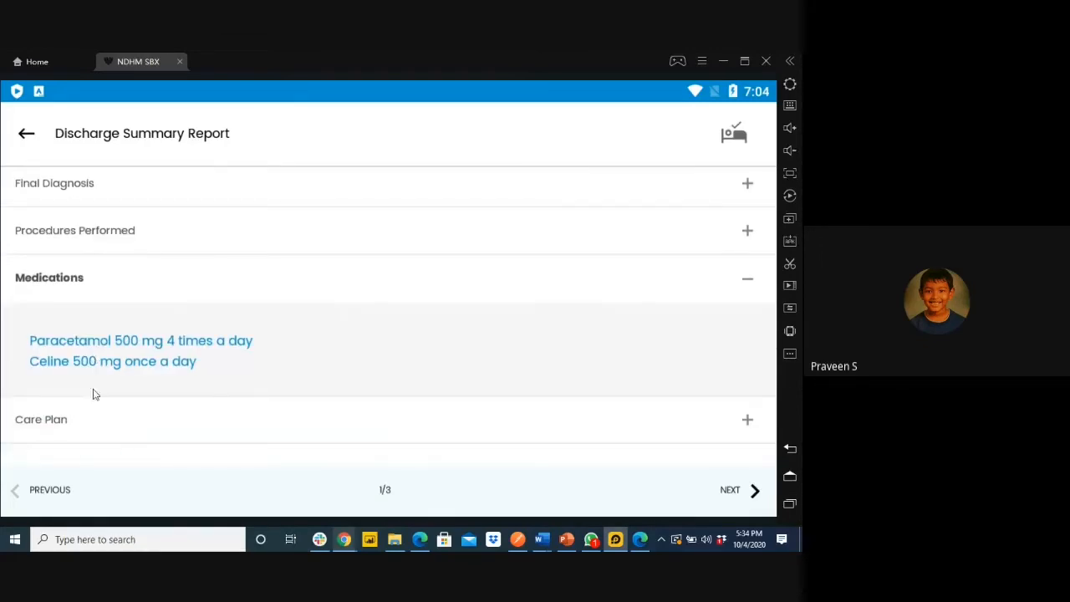
left_click(72, 426)
scroll(117, 452, "down", 2)
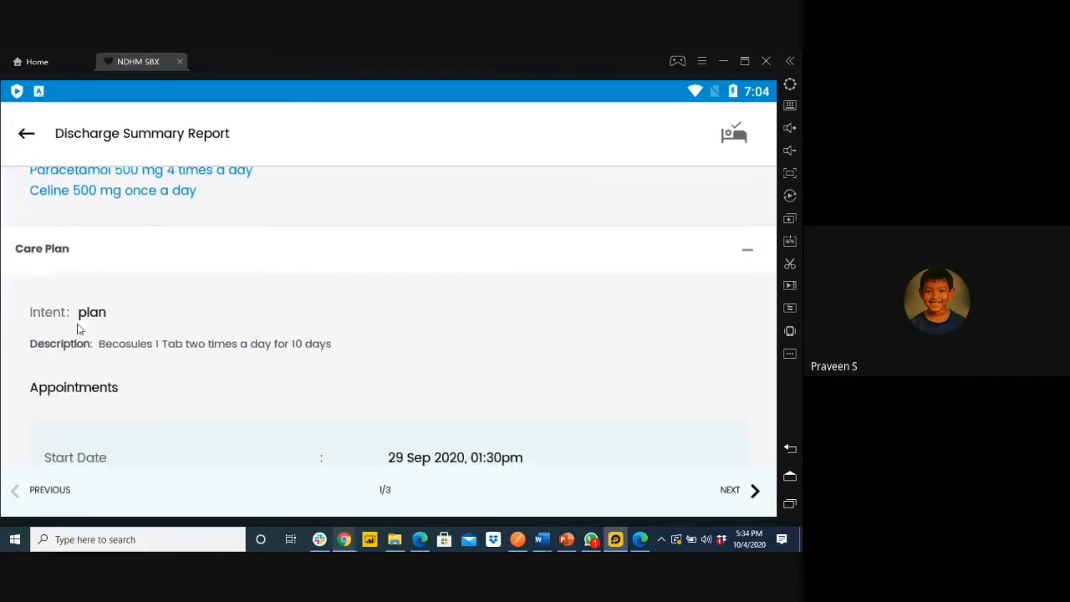
scroll(146, 410, "down", 1)
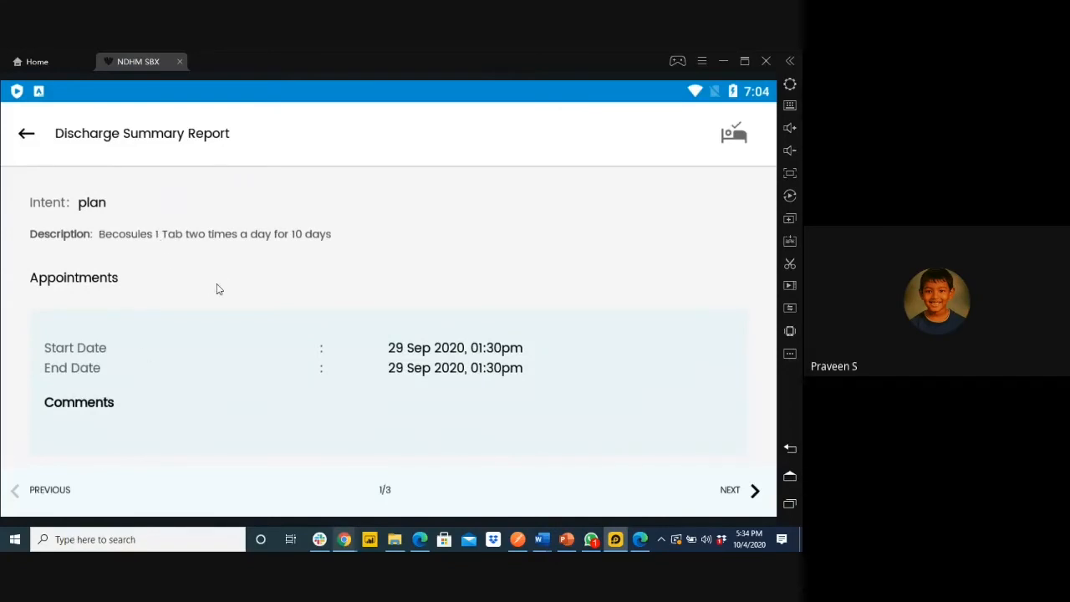
scroll(185, 290, "up", 1)
scroll(185, 301, "down", 2)
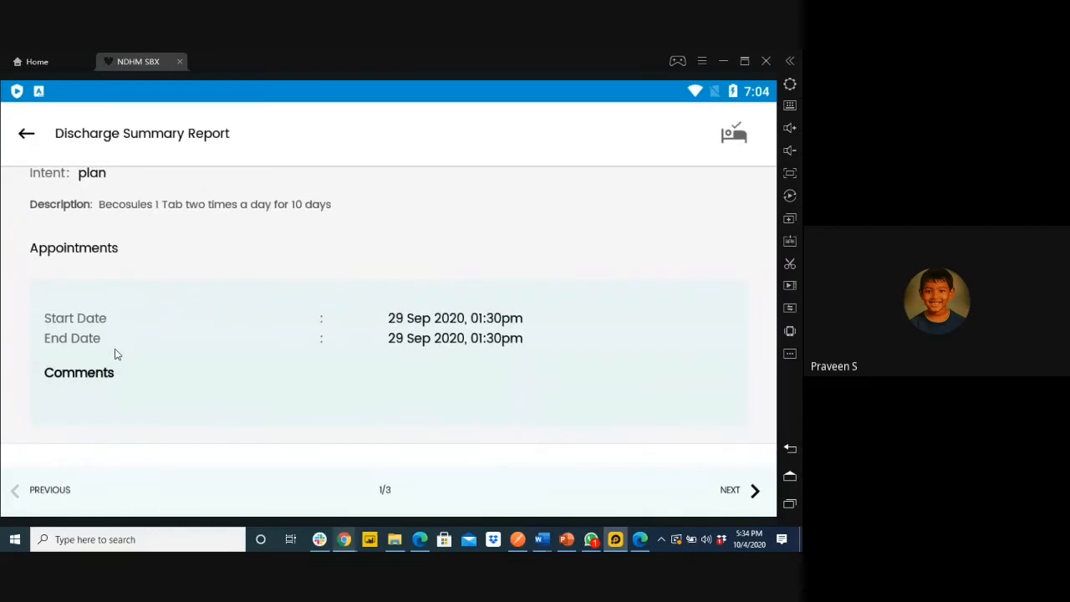
left_click(24, 136)
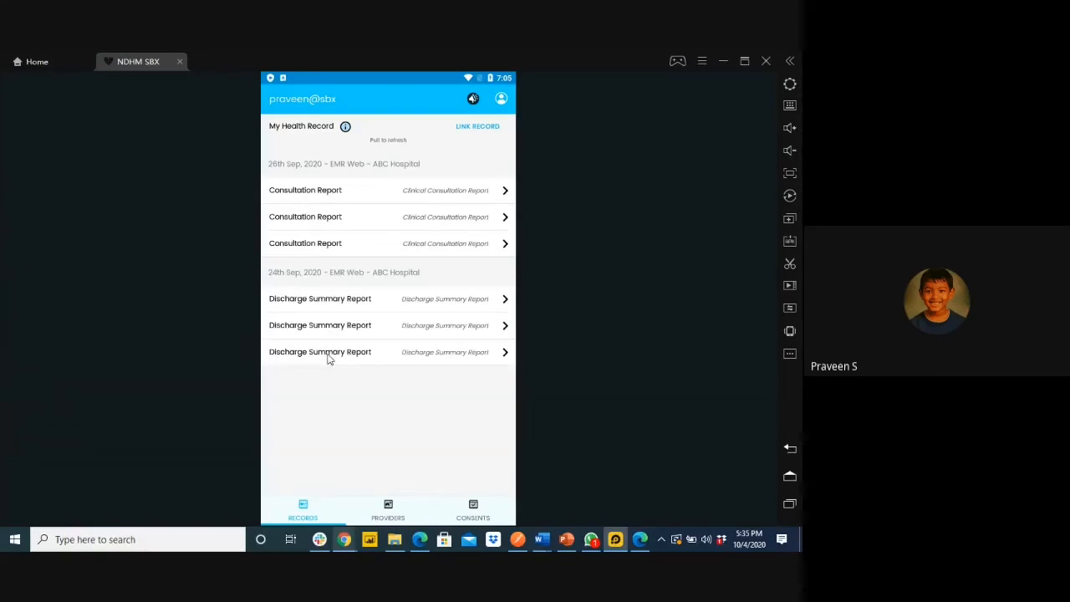
Present slide 8, 'Ease of Use and intuitiveness of the applications', as a slide show
left_click(573, 541)
scroll(79, 408, "down", 3)
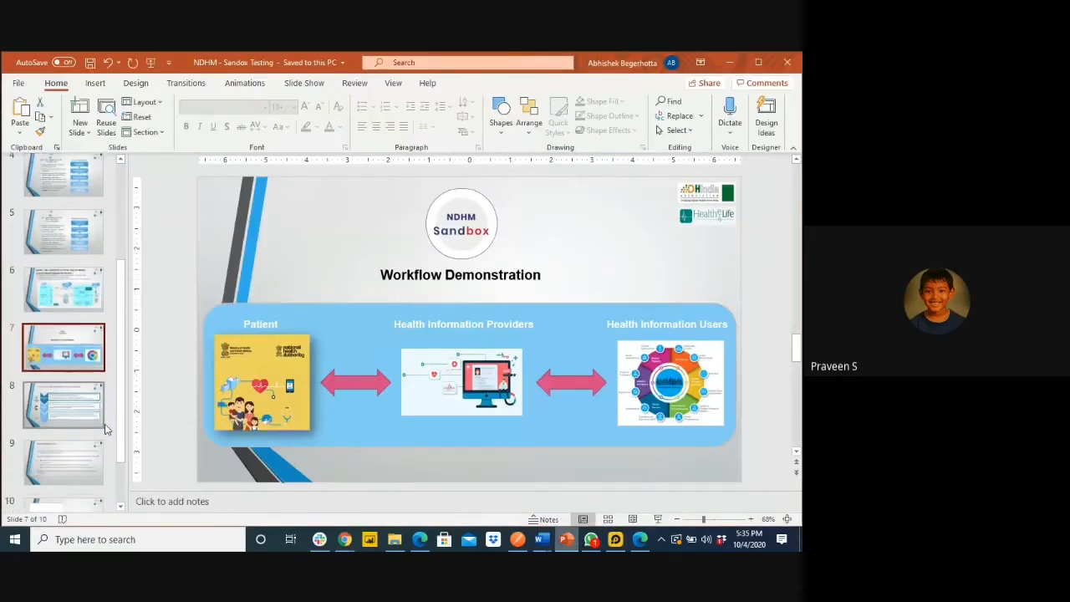
left_click(80, 408)
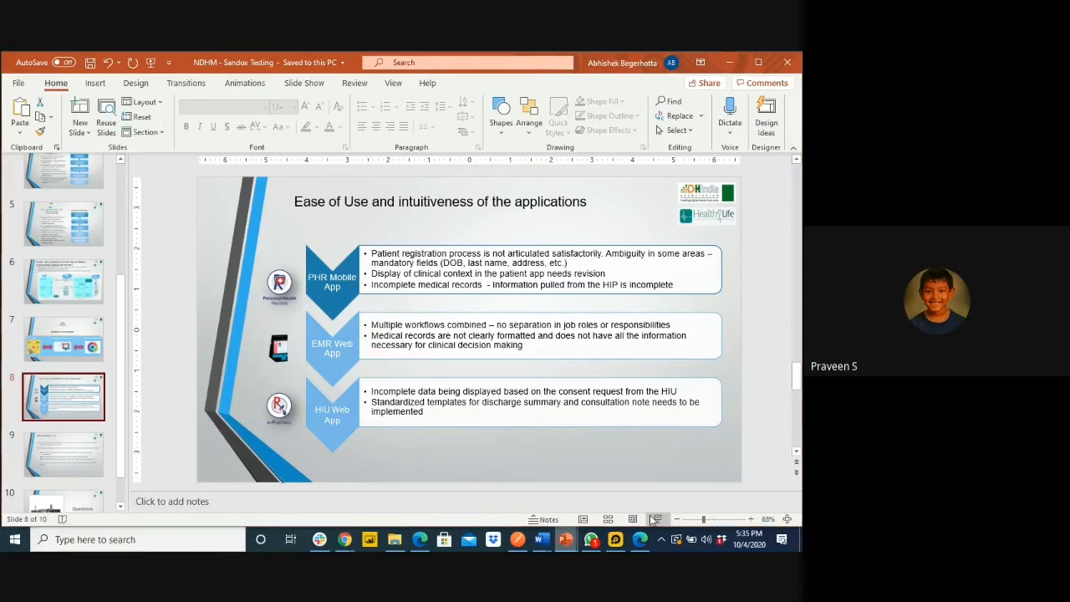
left_click(655, 519)
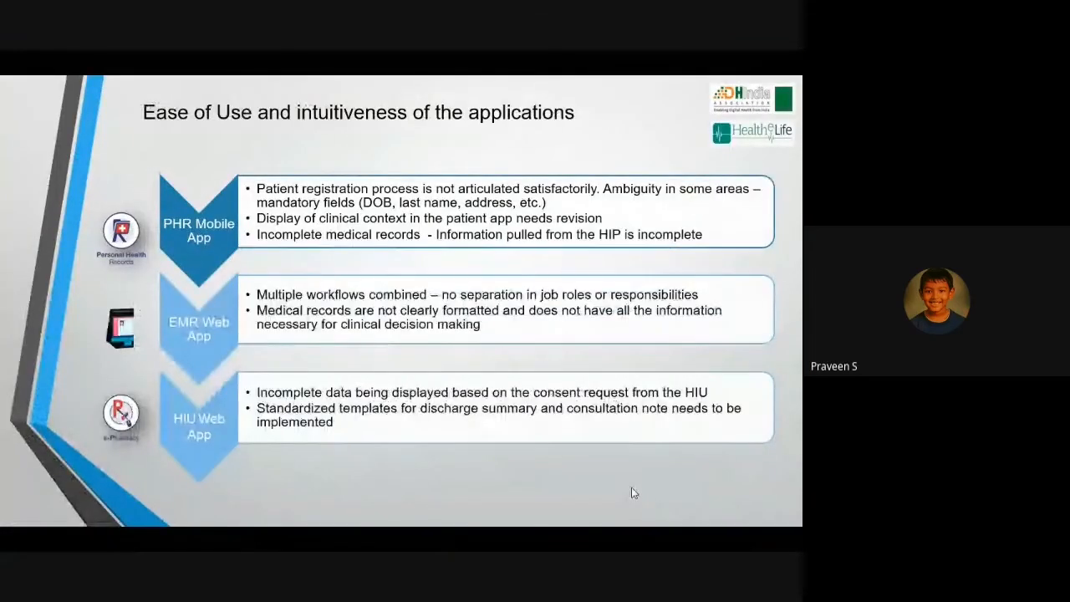